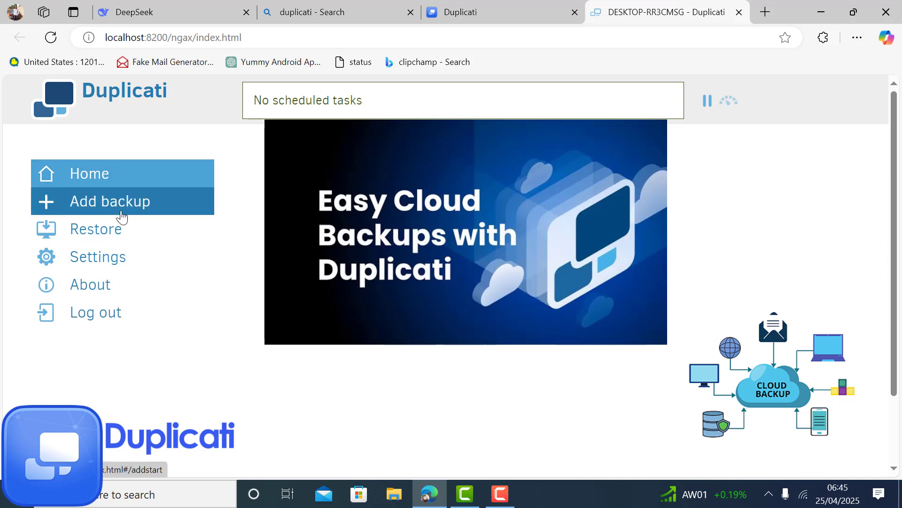
Switch from the Duplicati home page to the Bing results for 'duplicati github'
left_click(498, 494)
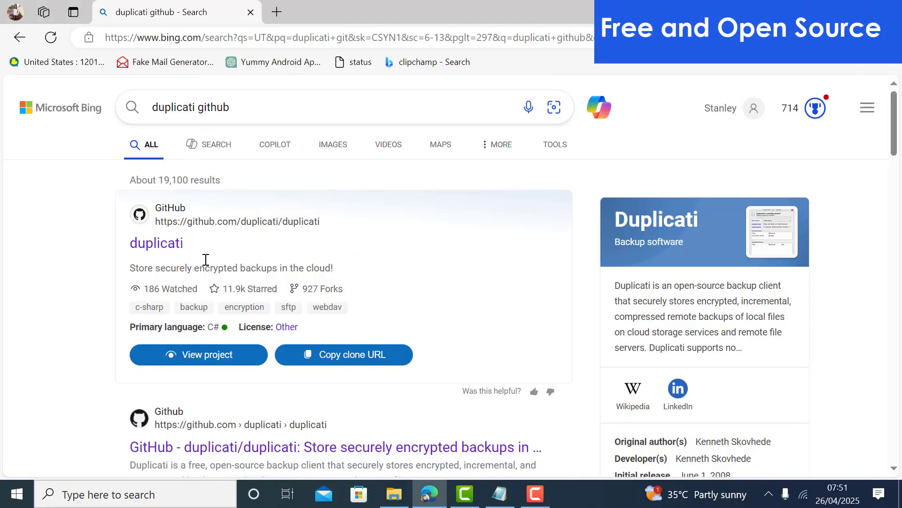
Open the 'duplicati' GitHub repository result from Bing in a new tab
left_click(157, 245)
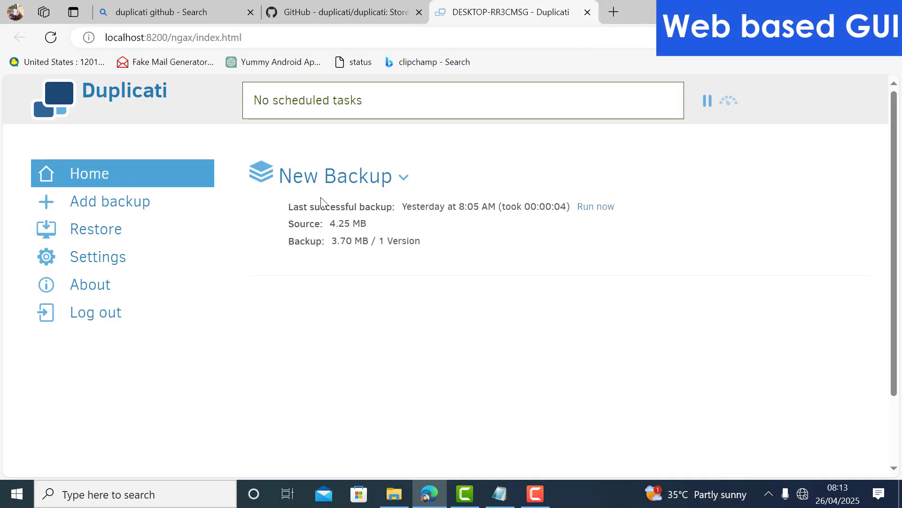
left_click(770, 494)
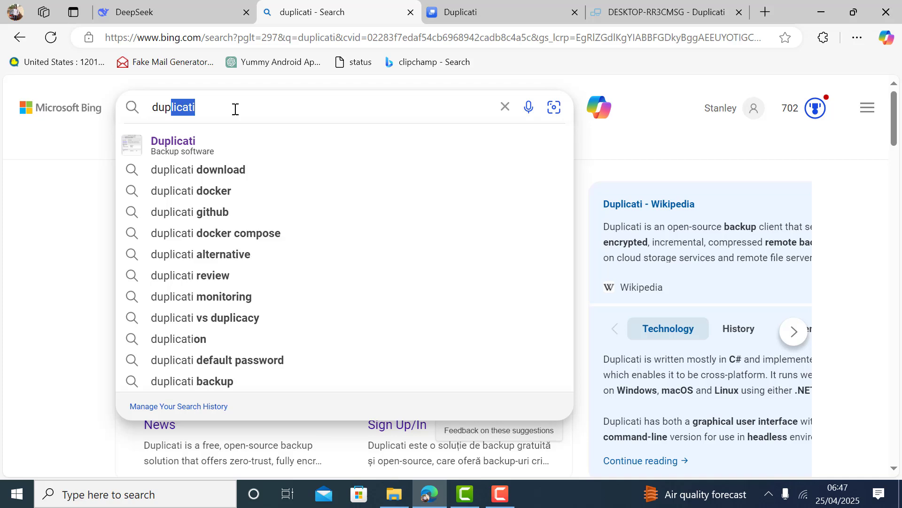
Search Bing for 'duplicati', then go to the Duplicati web console tab
type("icati")
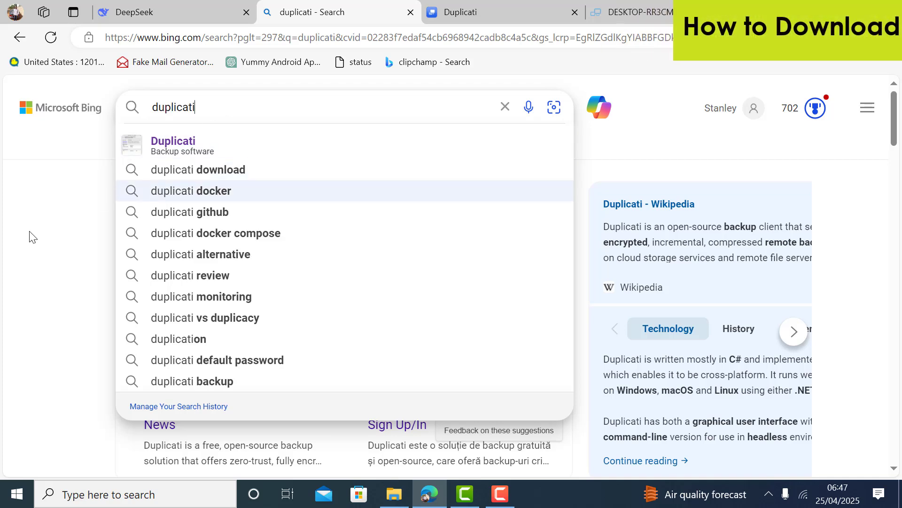
left_click(30, 236)
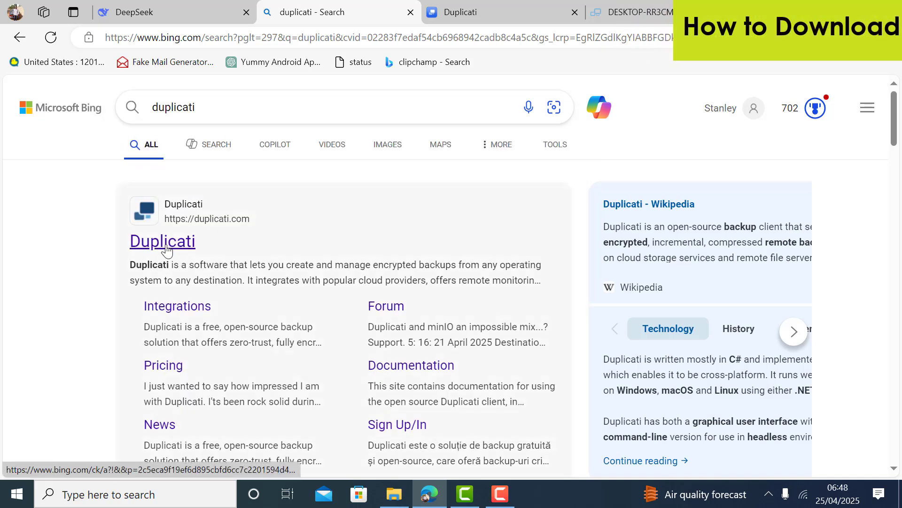
left_click(457, 15)
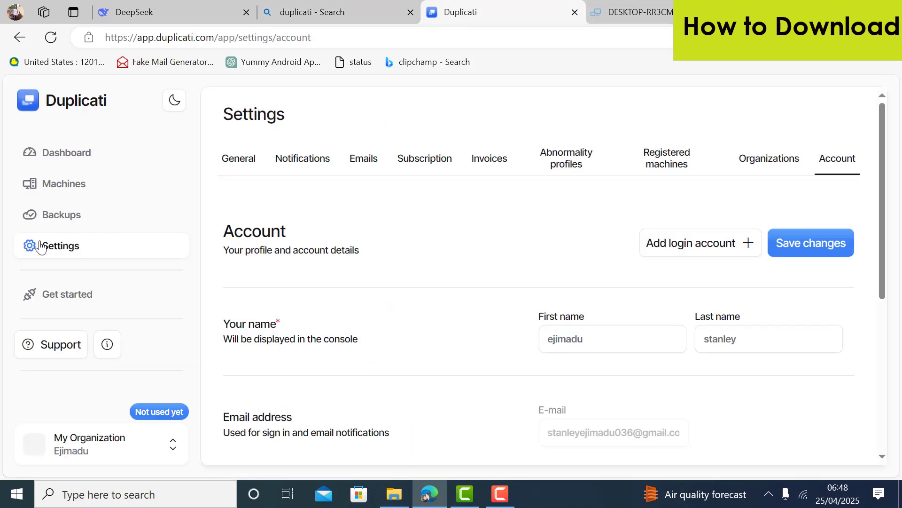
Compare the Windows, Linux and MacOS client downloads and download the Windows x64 installer
left_click(69, 296)
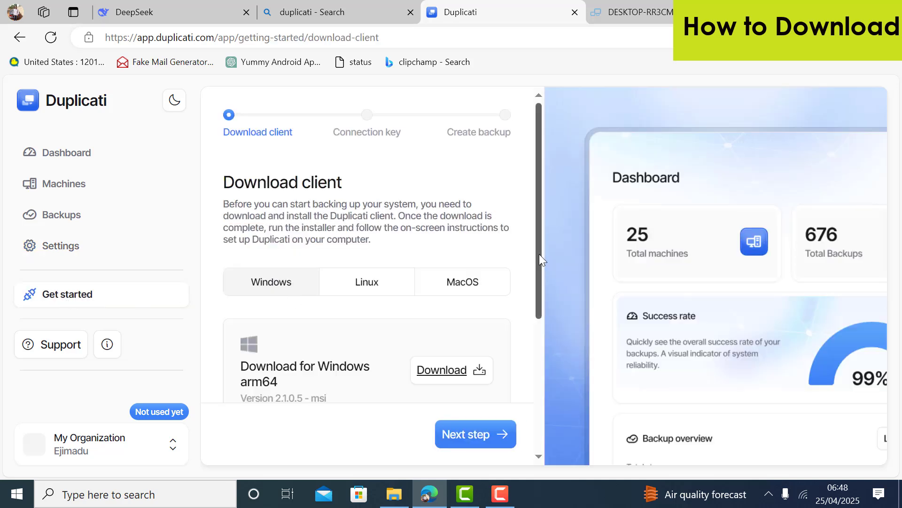
left_click_drag(540, 254, 538, 281)
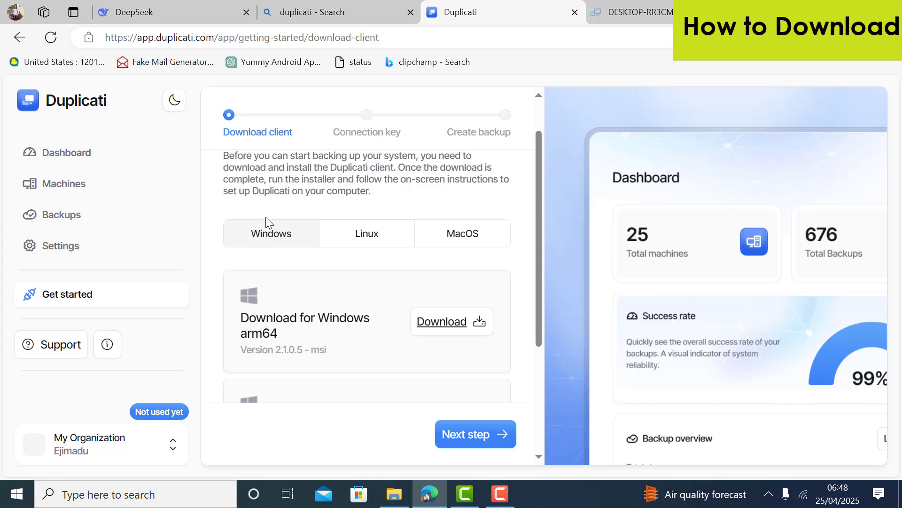
left_click(374, 234)
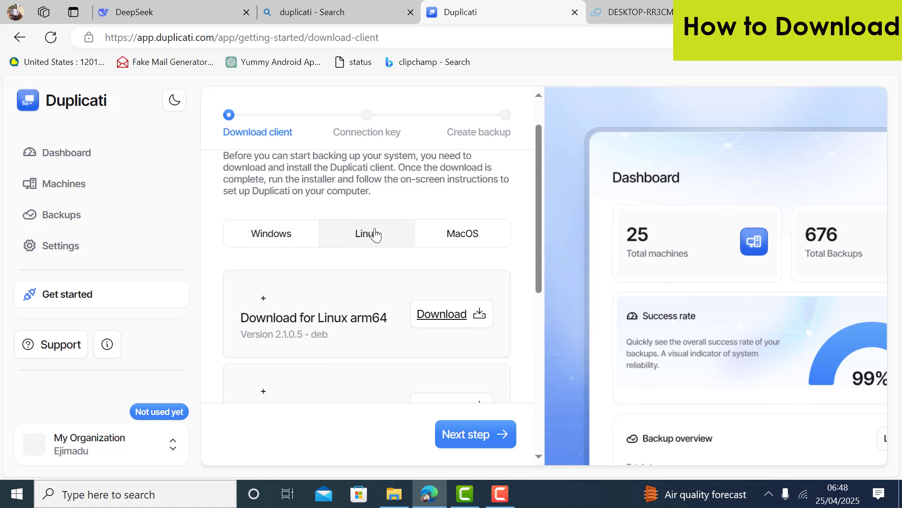
left_click(453, 238)
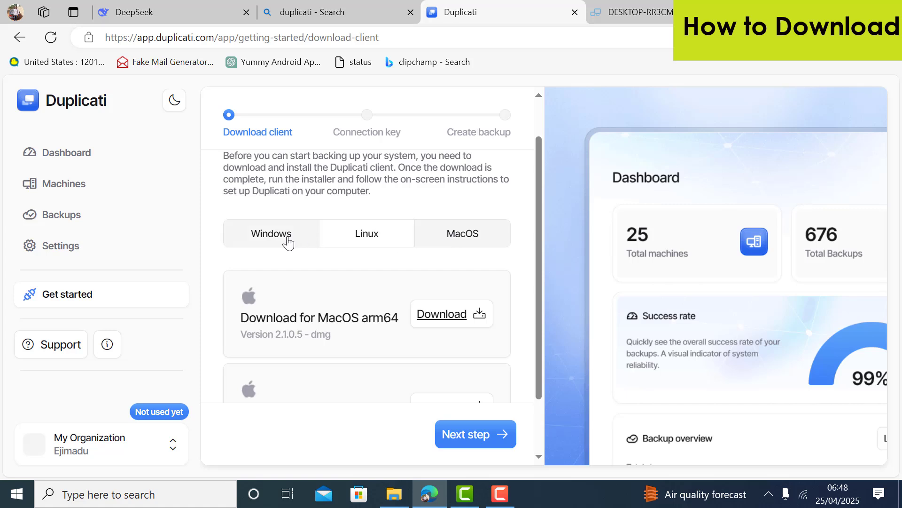
left_click(288, 243)
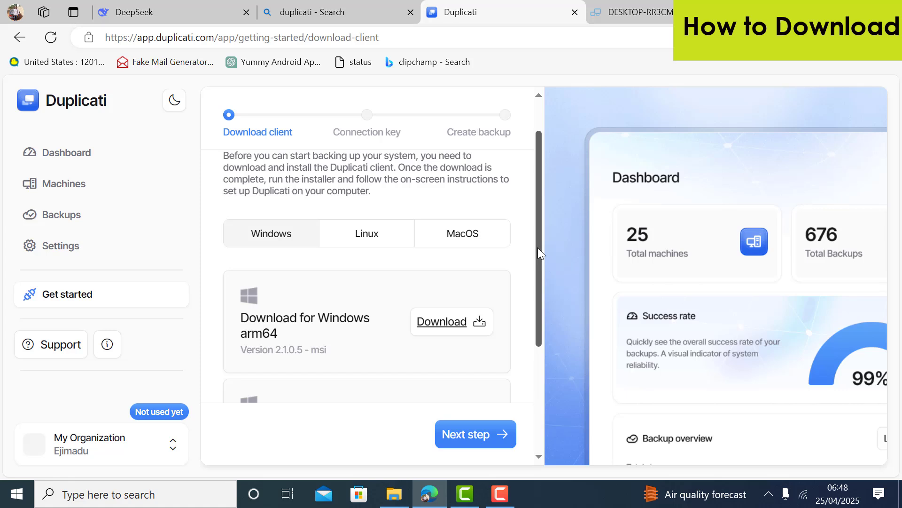
left_click_drag(538, 248, 542, 318)
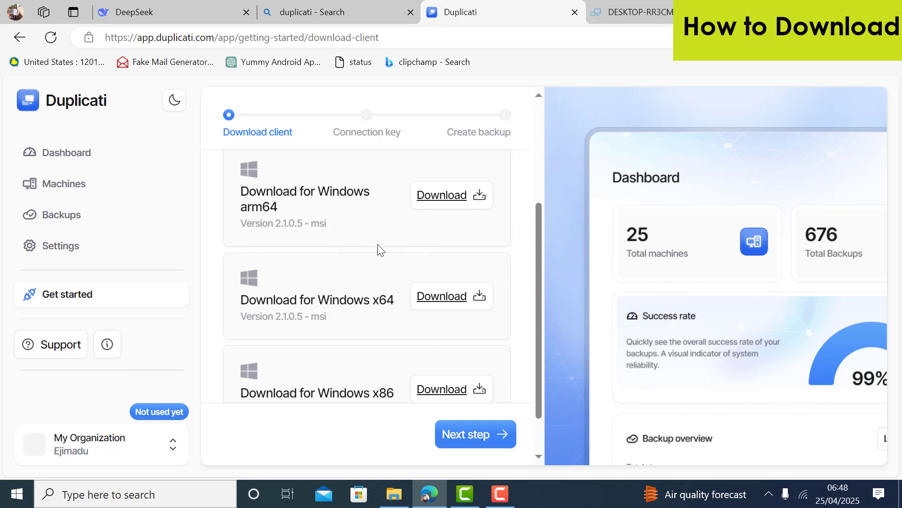
left_click(474, 297)
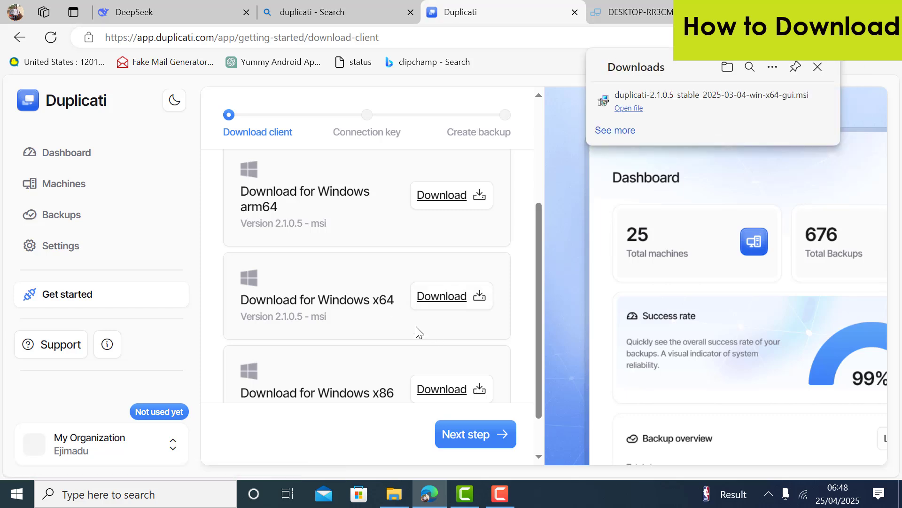
left_click(499, 493)
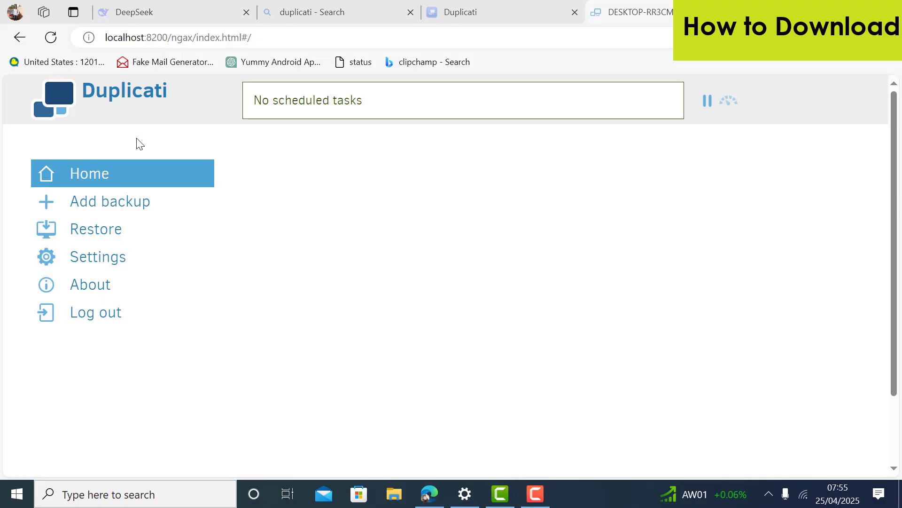
Configure a new backup job named 'New Backup' and proceed past its general settings
left_click(139, 203)
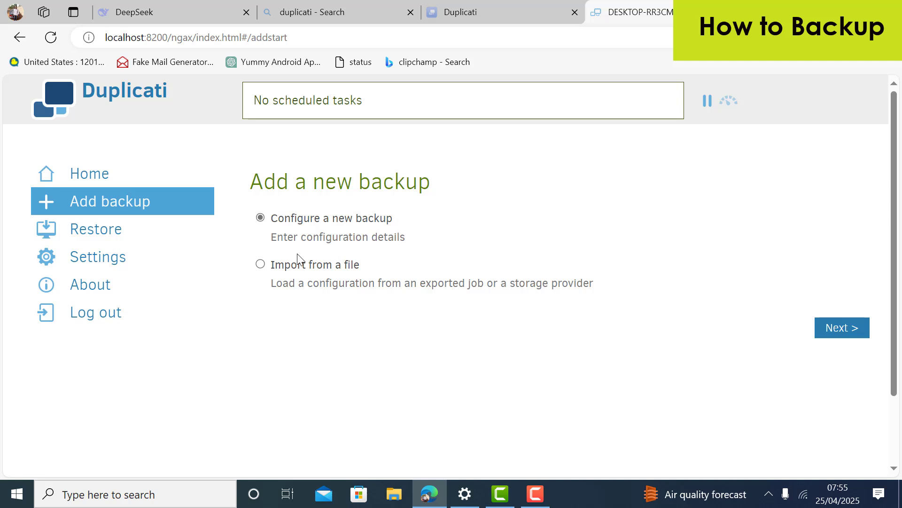
left_click(849, 324)
left_click(461, 320)
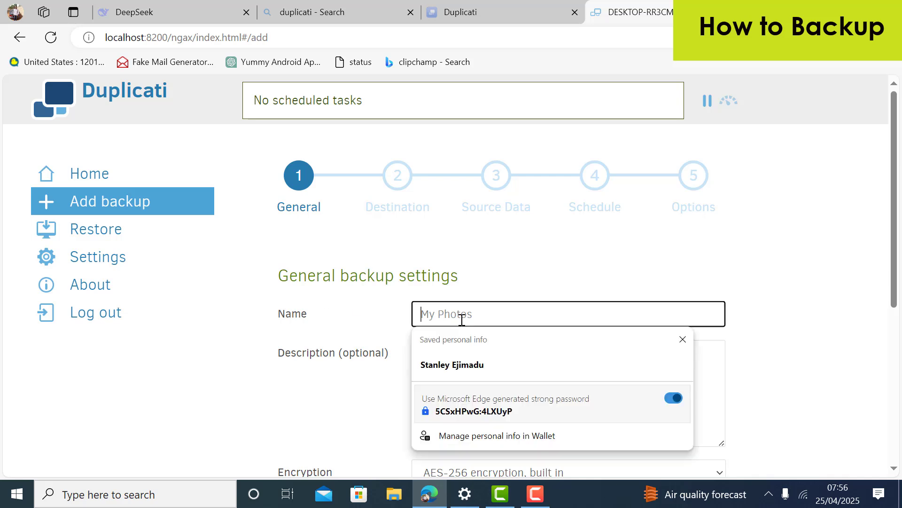
type("NewBackup")
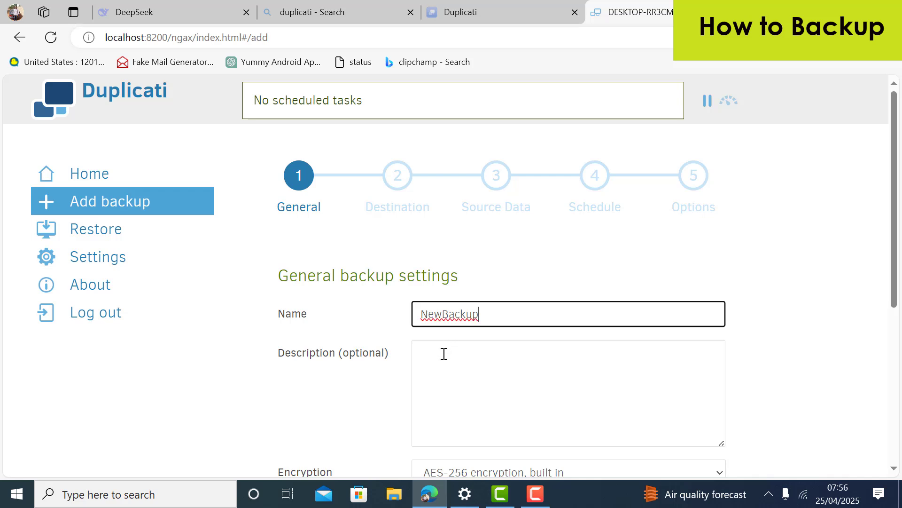
left_click(442, 312)
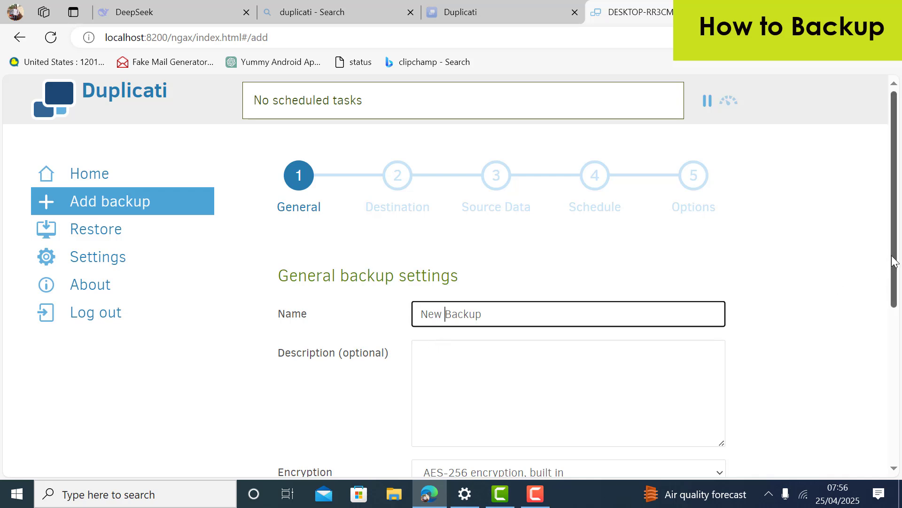
left_click_drag(894, 261, 899, 339)
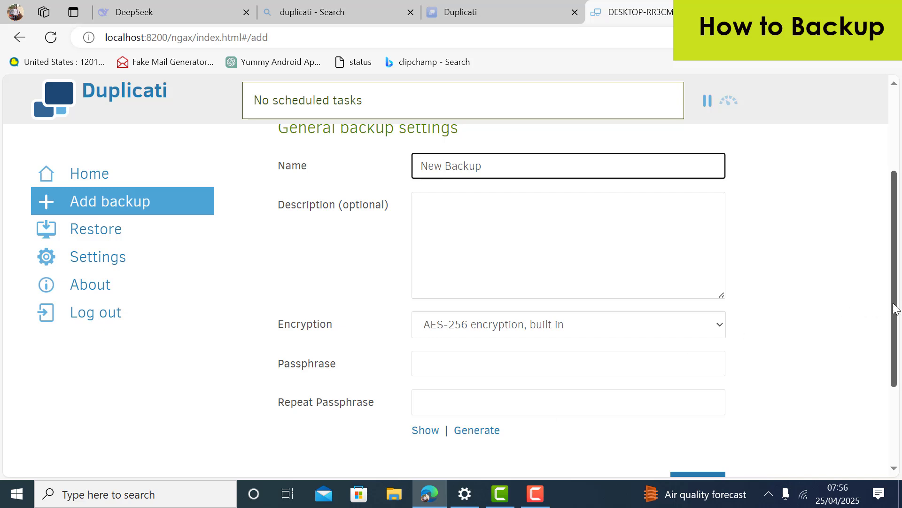
left_click_drag(894, 308, 889, 320)
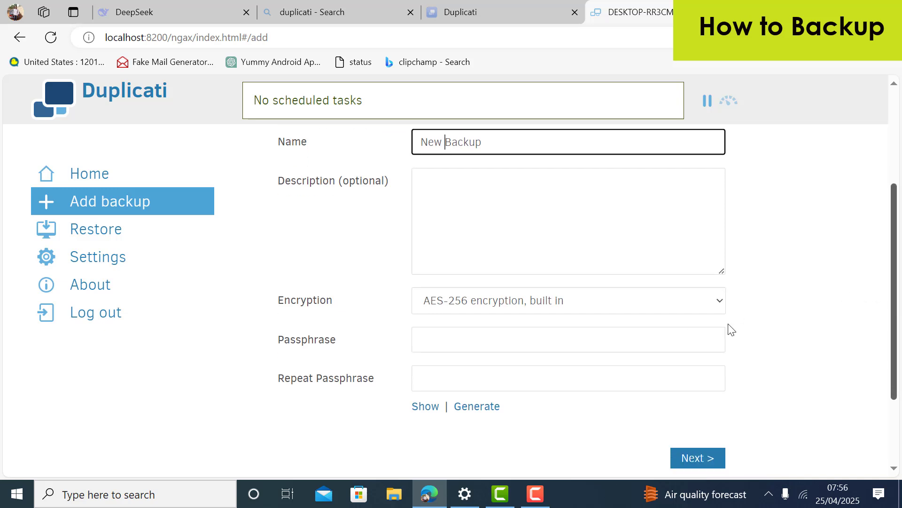
left_click(431, 342)
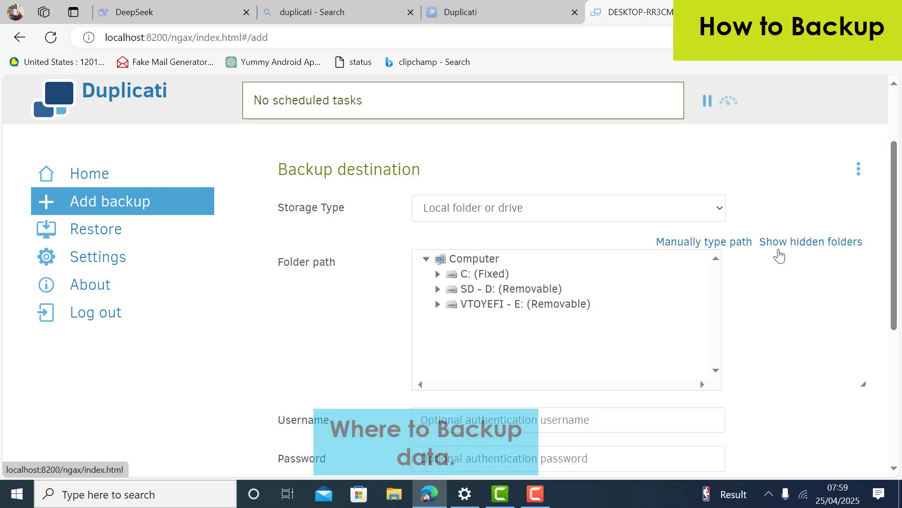
Choose D:\BACKUP as the destination folder and confirm the connection test succeeds
left_click(437, 290)
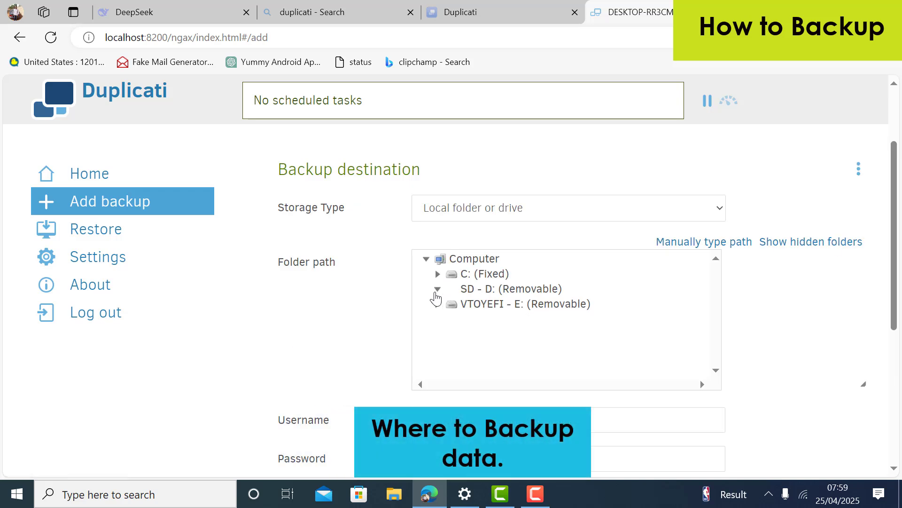
left_click(492, 303)
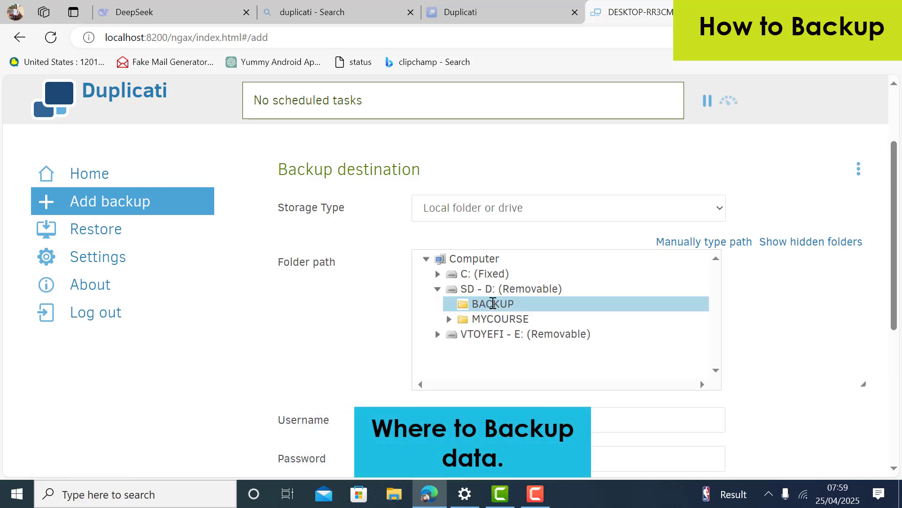
double_click(493, 304)
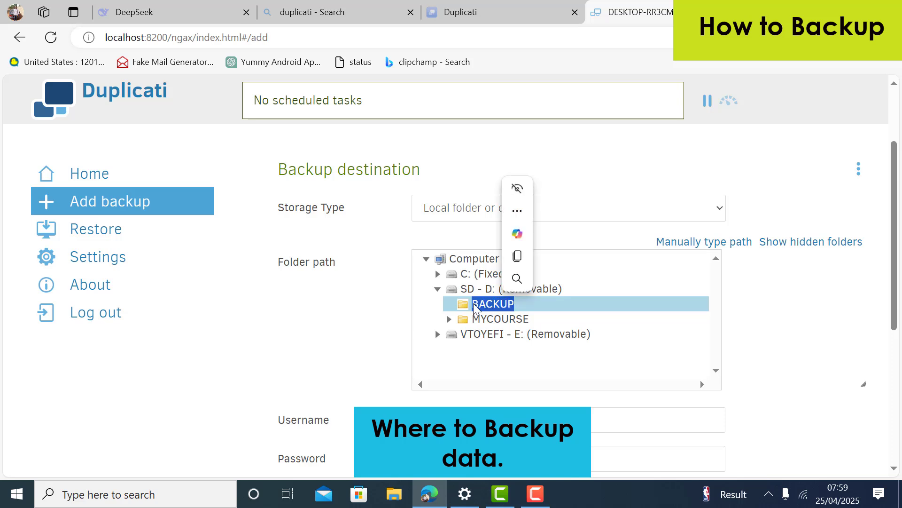
triple_click(461, 303)
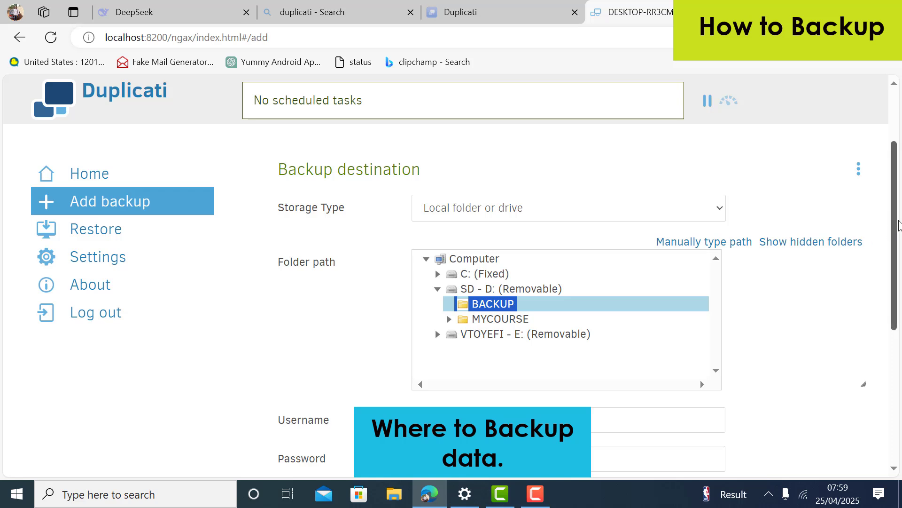
left_click(812, 280)
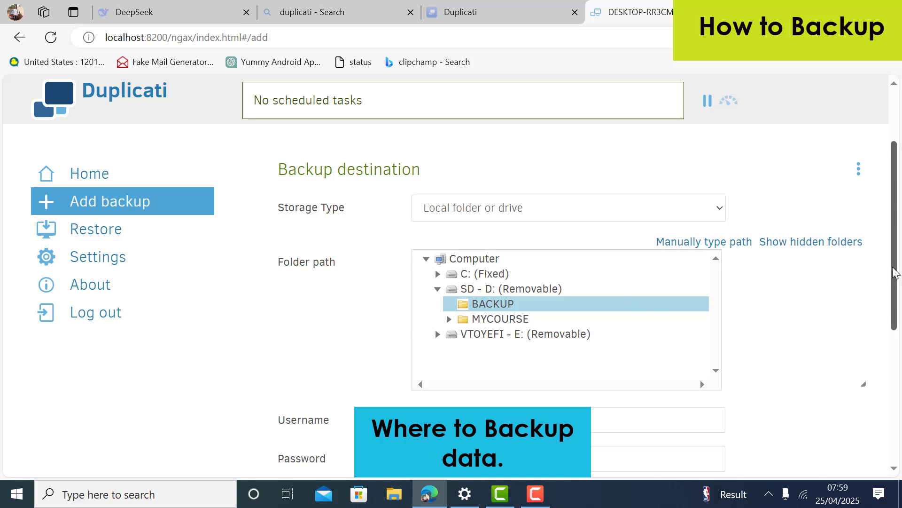
left_click_drag(894, 272, 894, 323)
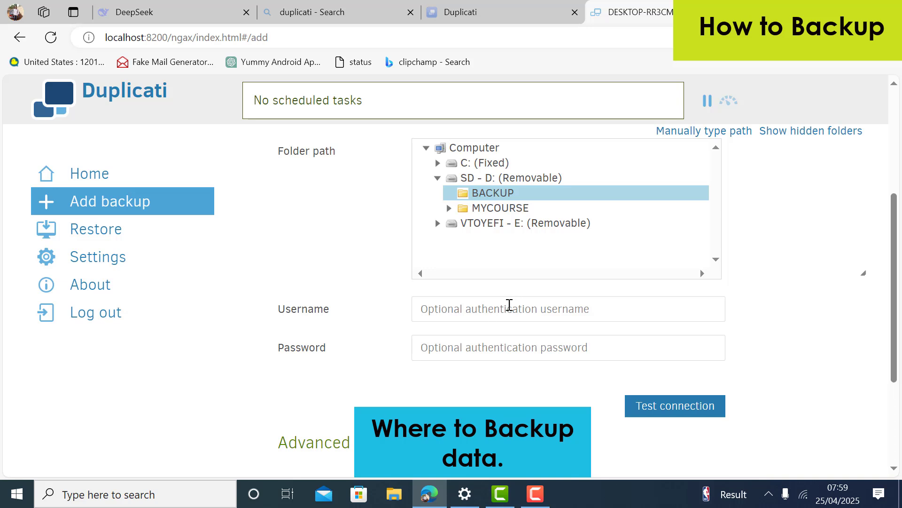
left_click(646, 410)
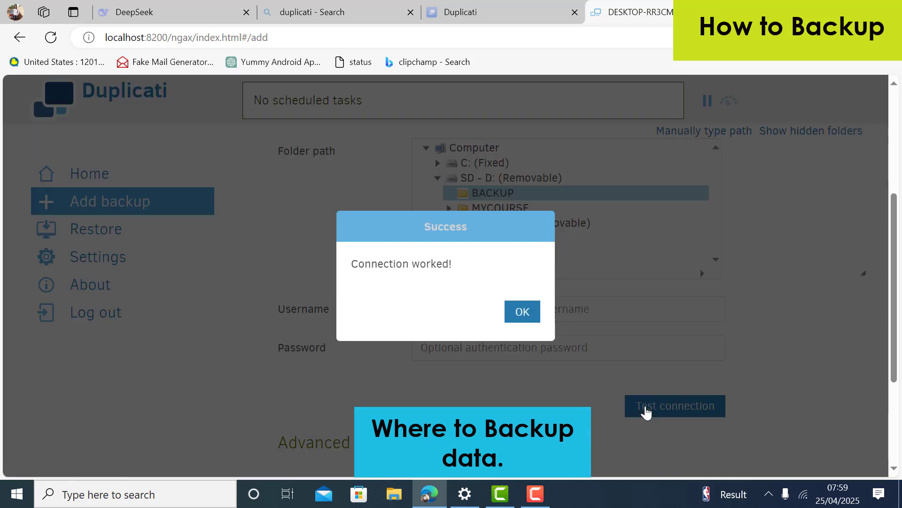
left_click(520, 317)
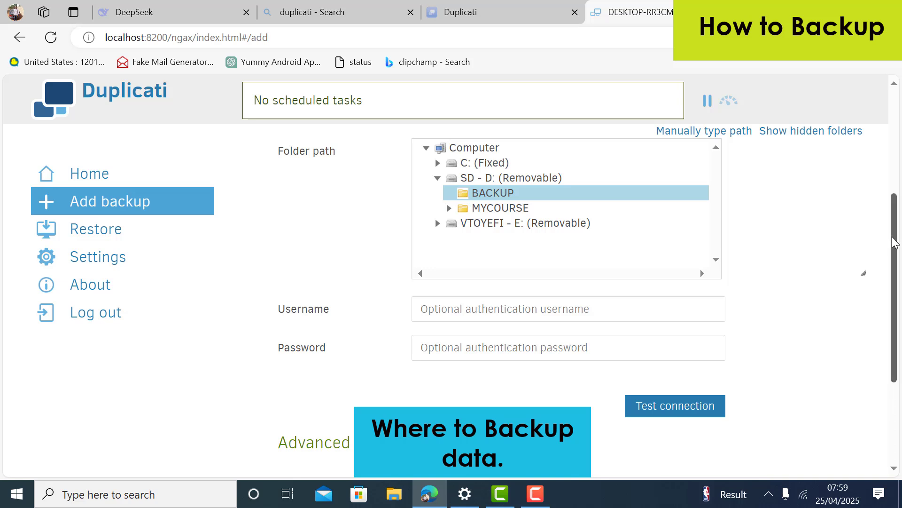
Expand the advanced destination options and close the list without adding any
scroll(894, 243, "up", 2)
scroll(895, 244, "down", 2)
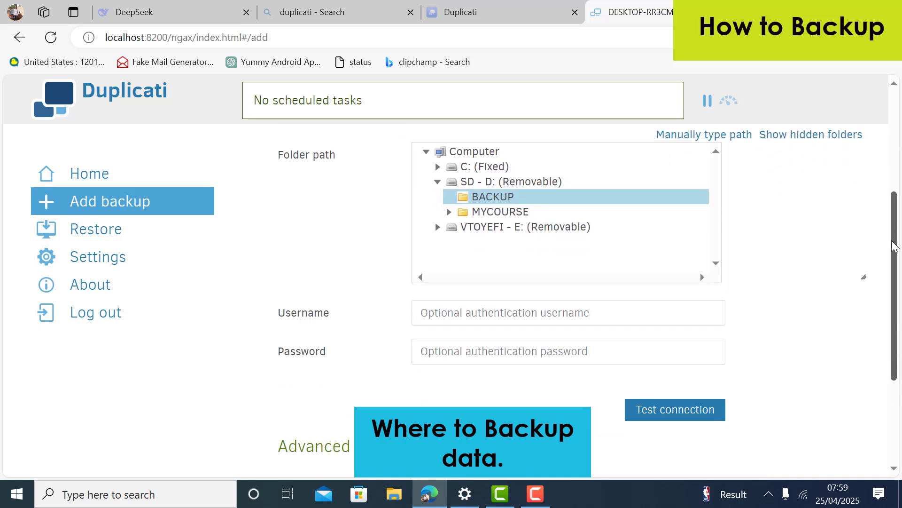
left_click_drag(894, 245, 892, 299)
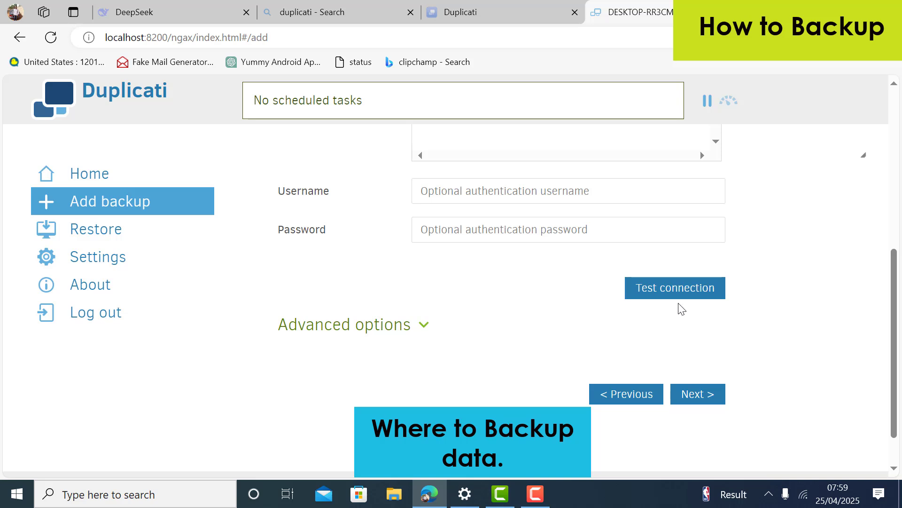
left_click(426, 329)
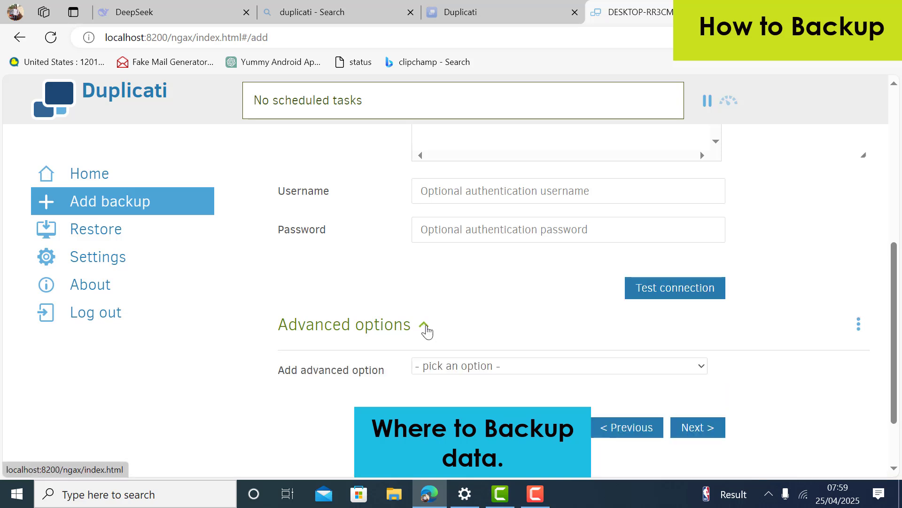
left_click(701, 369)
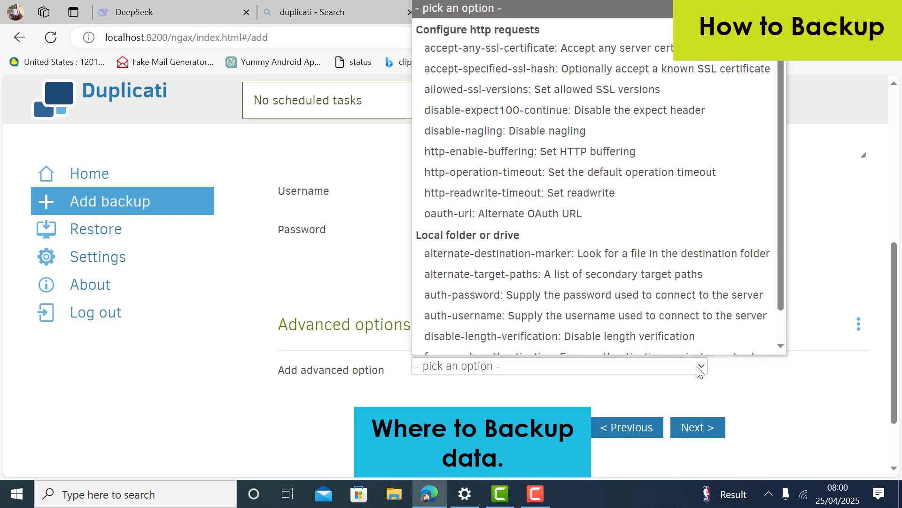
left_click(701, 371)
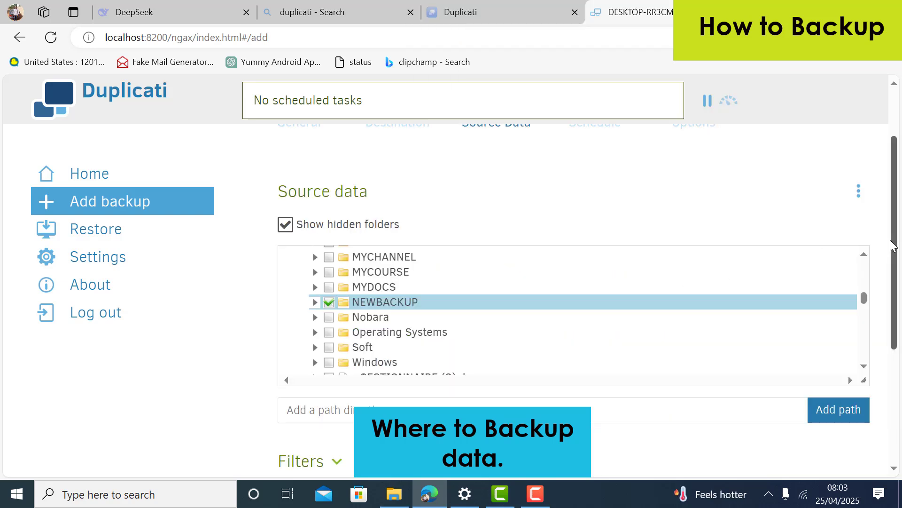
Return to the destination step and reselect the BACKUP folder
scroll(895, 240, "down", 4)
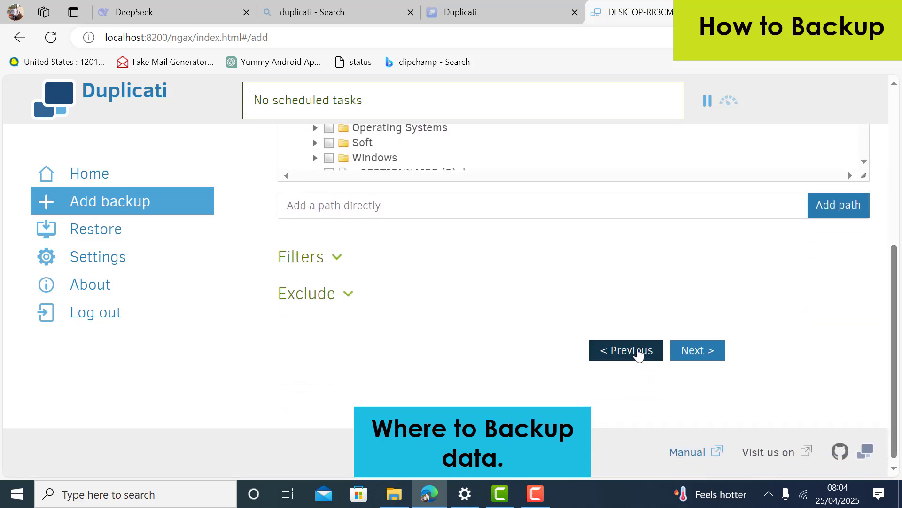
left_click(636, 353)
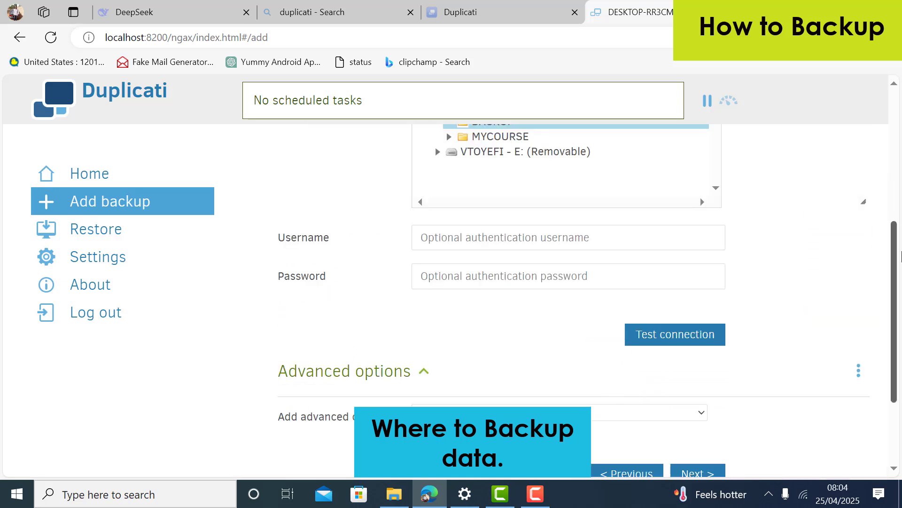
left_click_drag(896, 270, 896, 213)
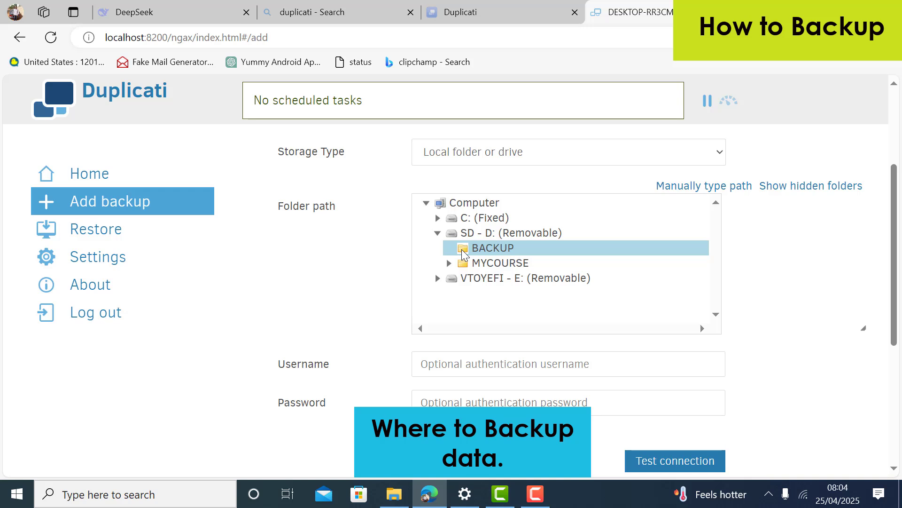
left_click(450, 254)
double_click(451, 254)
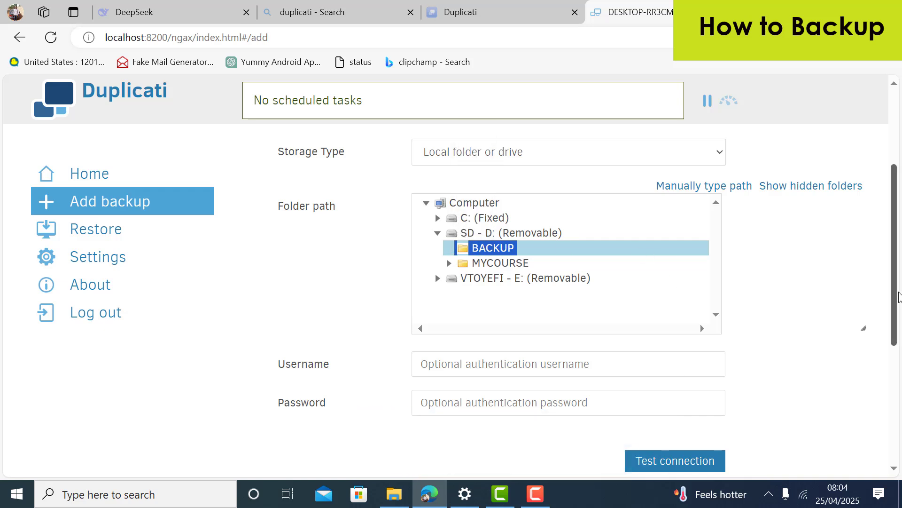
Continue through Source data, Schedule and Options without changes and save the job
scroll(741, 331, "down", 5)
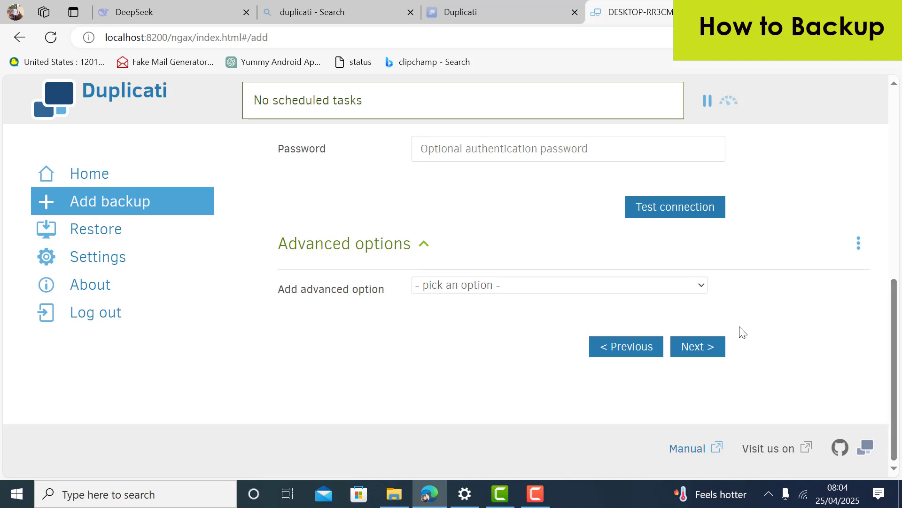
left_click(698, 347)
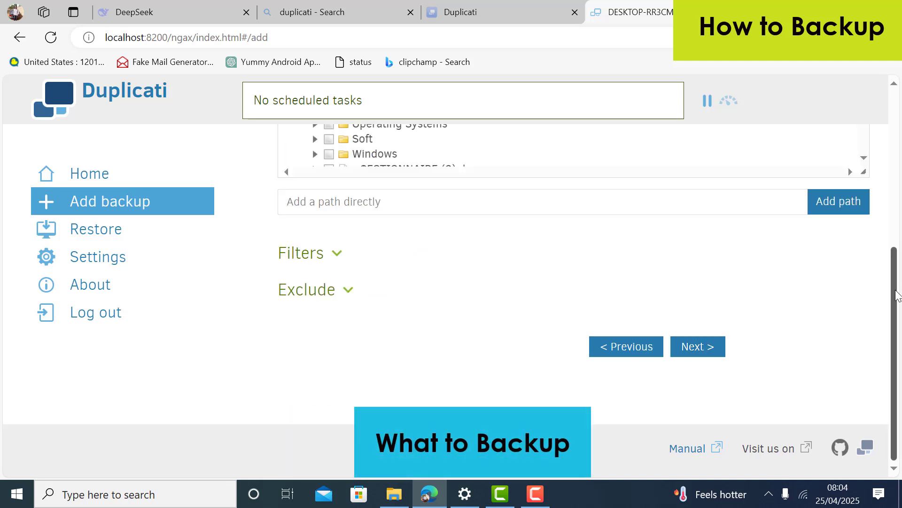
scroll(894, 296, "up", 2)
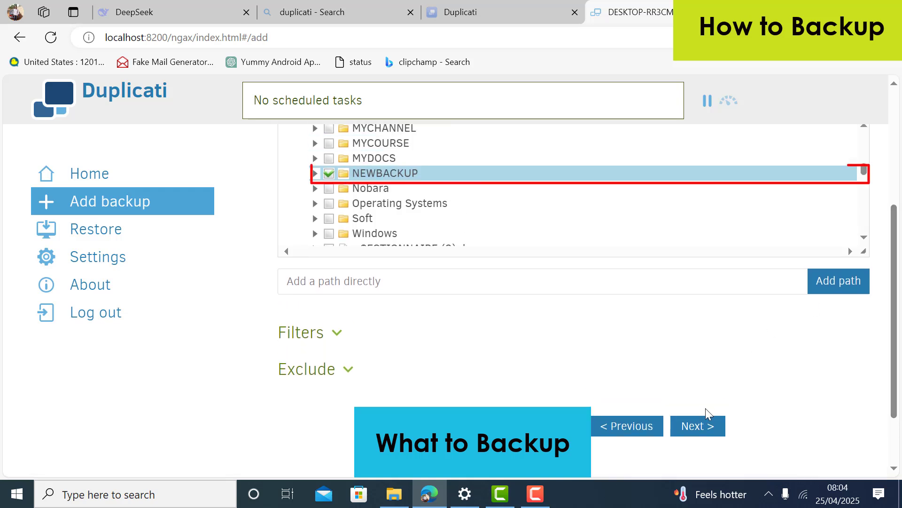
left_click(703, 426)
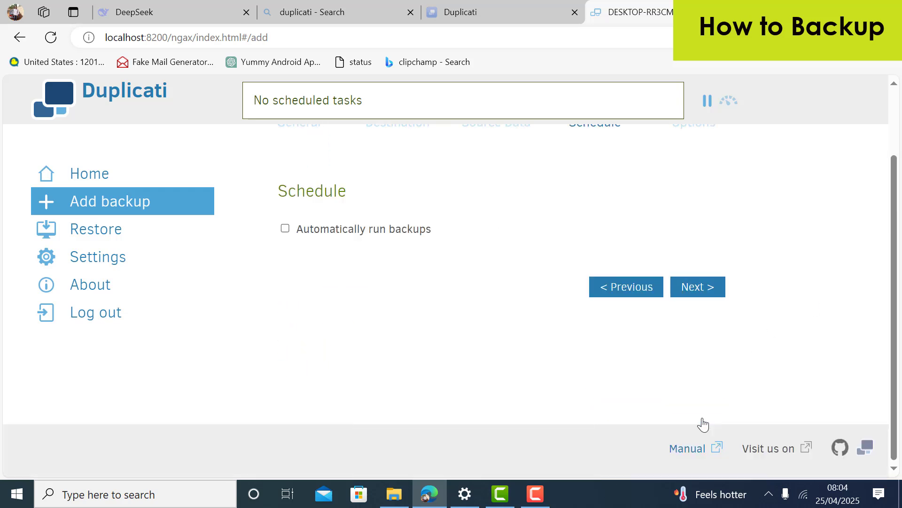
left_click(688, 291)
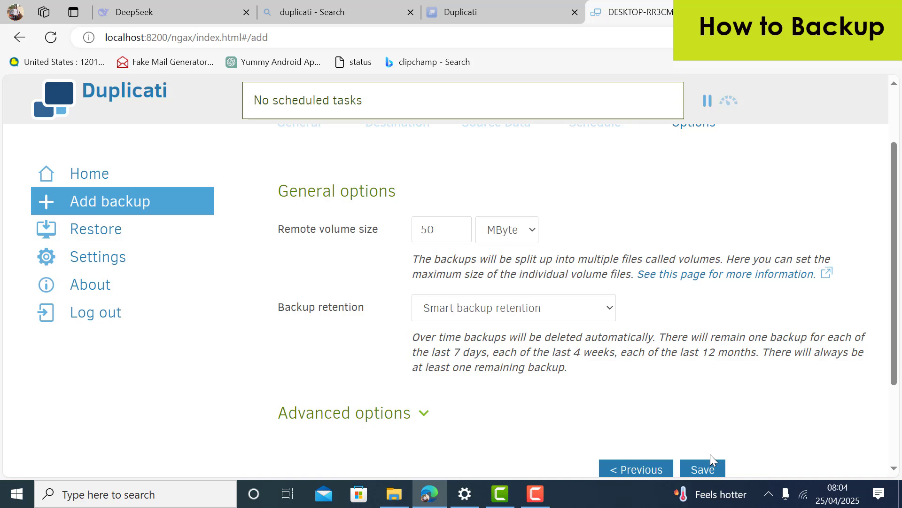
left_click(703, 470)
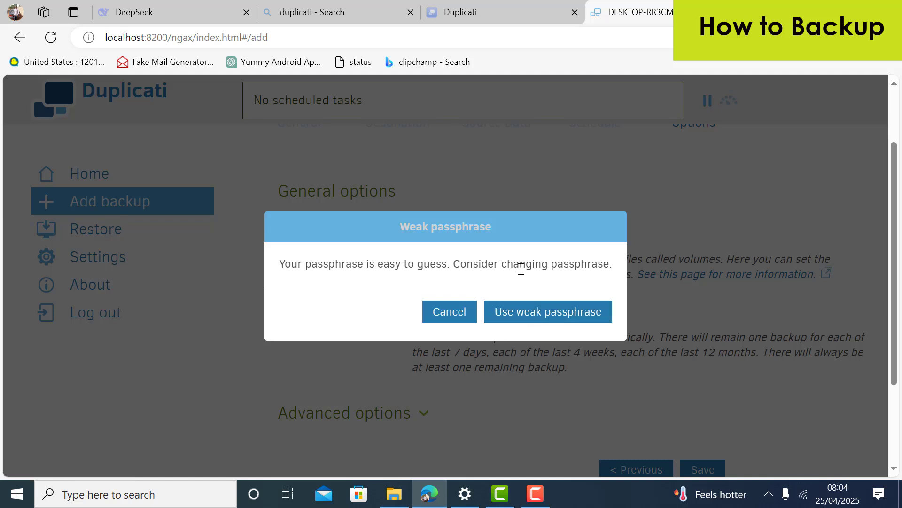
Accept the weak passphrase to save the job, then run New Backup immediately
left_click(545, 316)
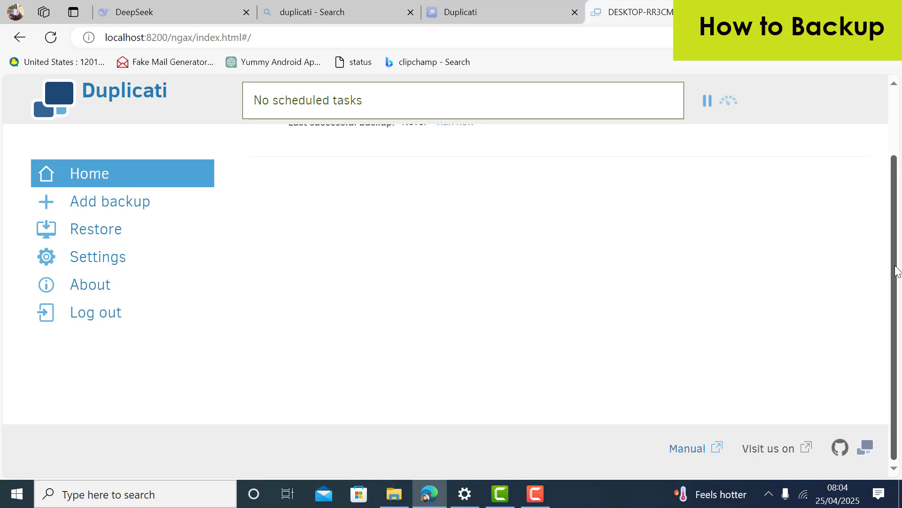
scroll(423, 244, "up", 2)
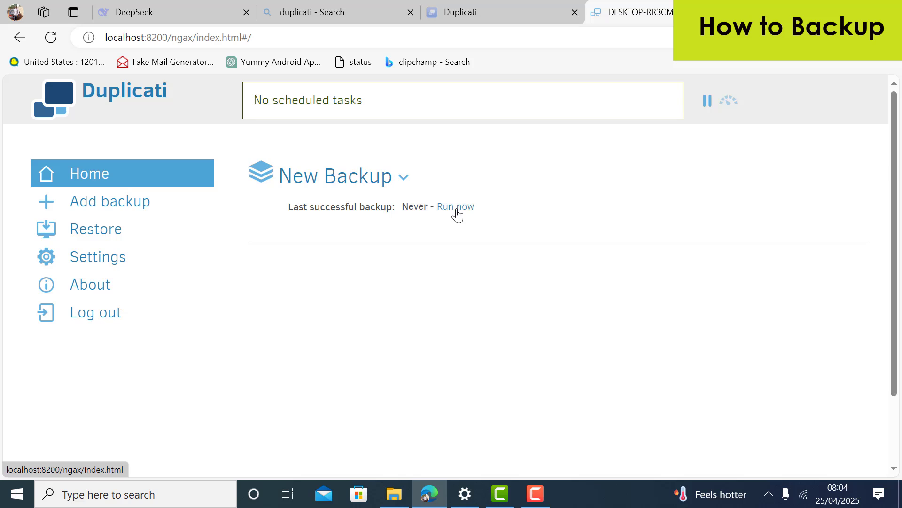
left_click(456, 210)
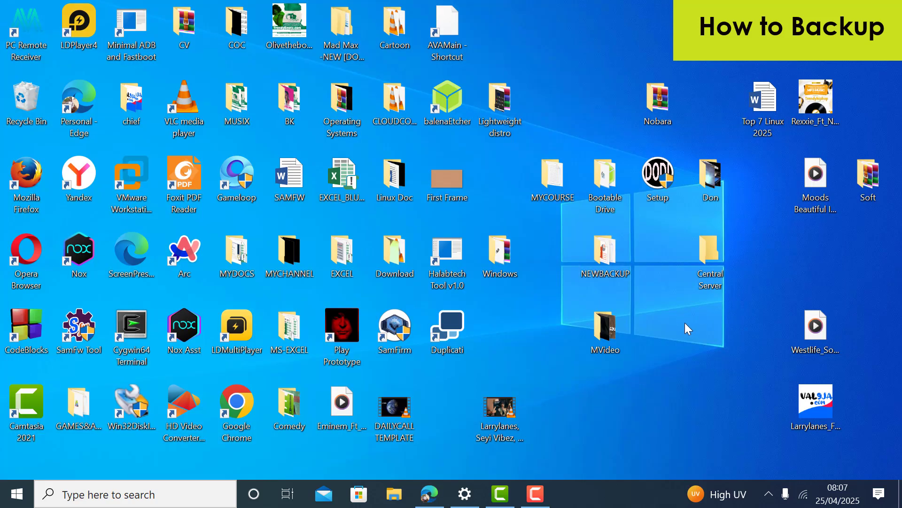
Create a new desktop folder named RESTORE
right_click(685, 323)
mouse_move(742, 278)
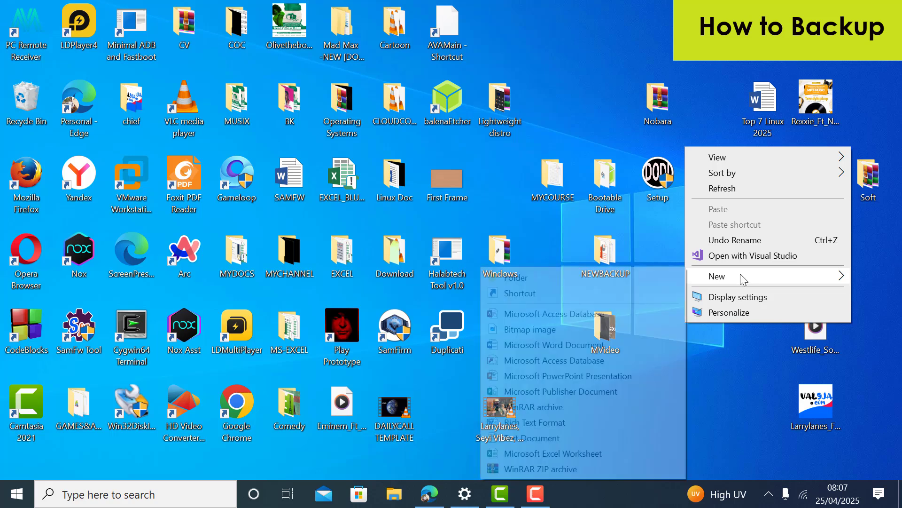
left_click(595, 281)
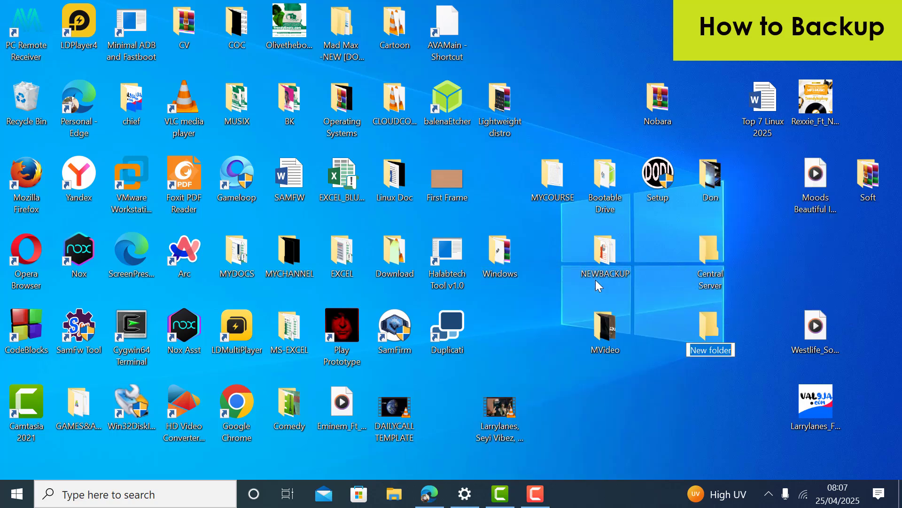
type("REST")
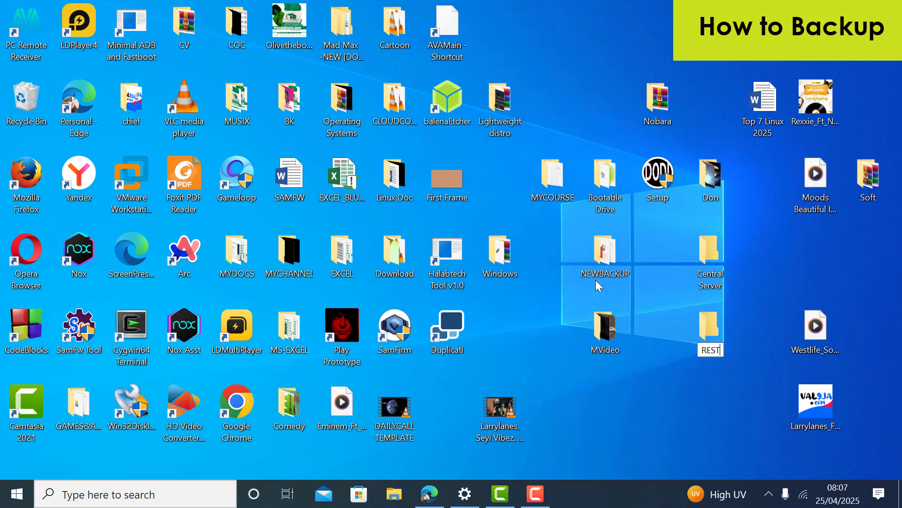
type("ORE")
key("Return")
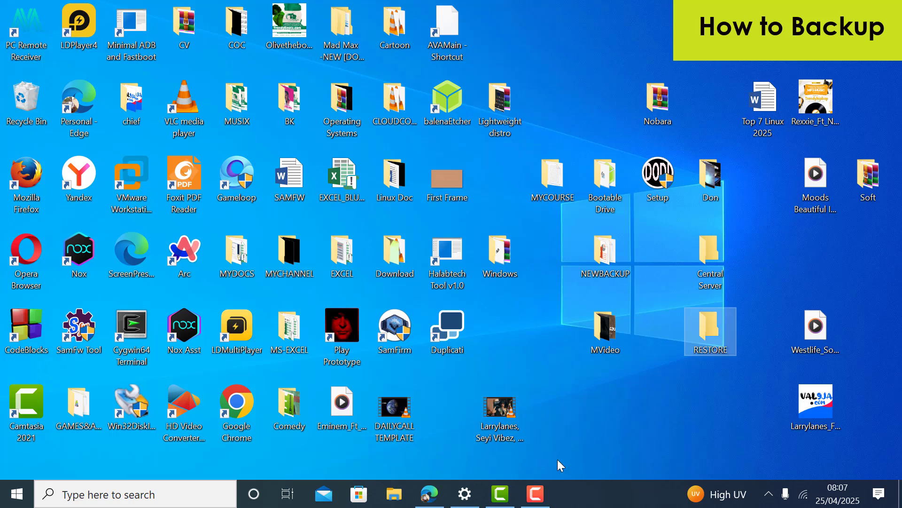
Return to Duplicati and start a direct restore from backup files
left_click(427, 494)
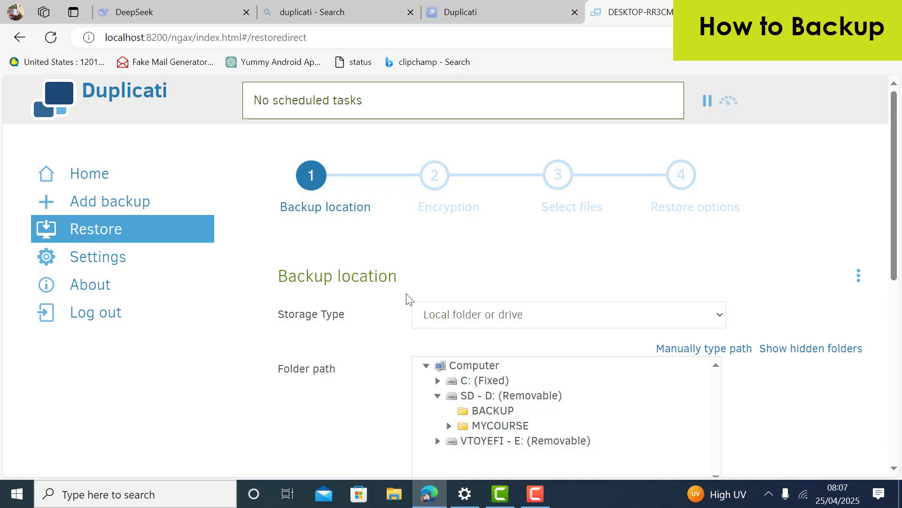
left_click(120, 209)
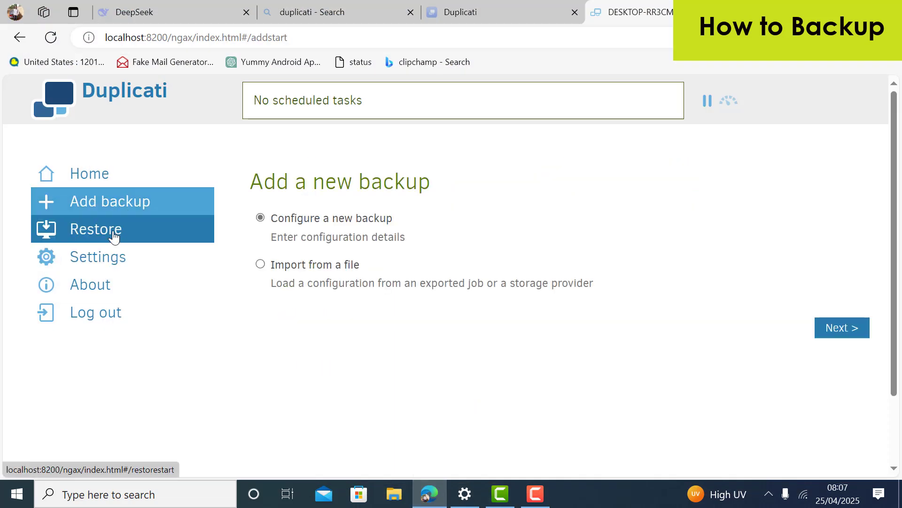
left_click(114, 237)
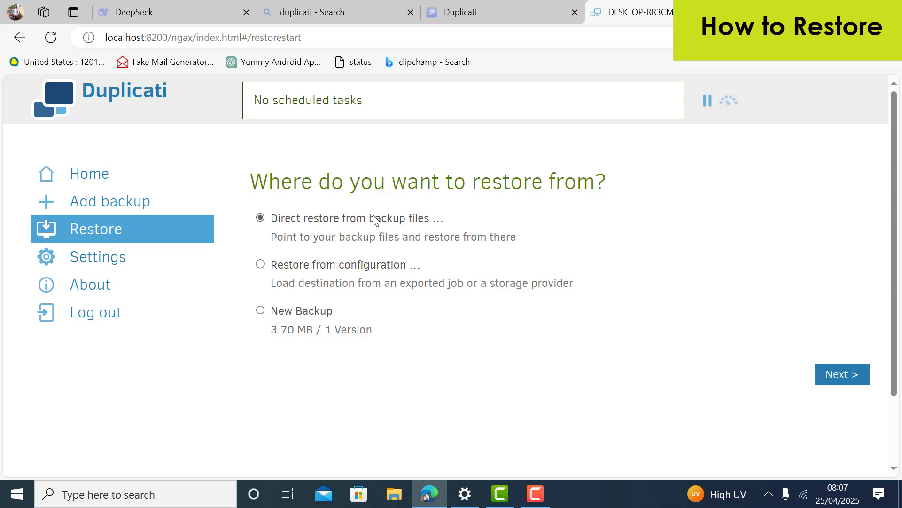
left_click(840, 376)
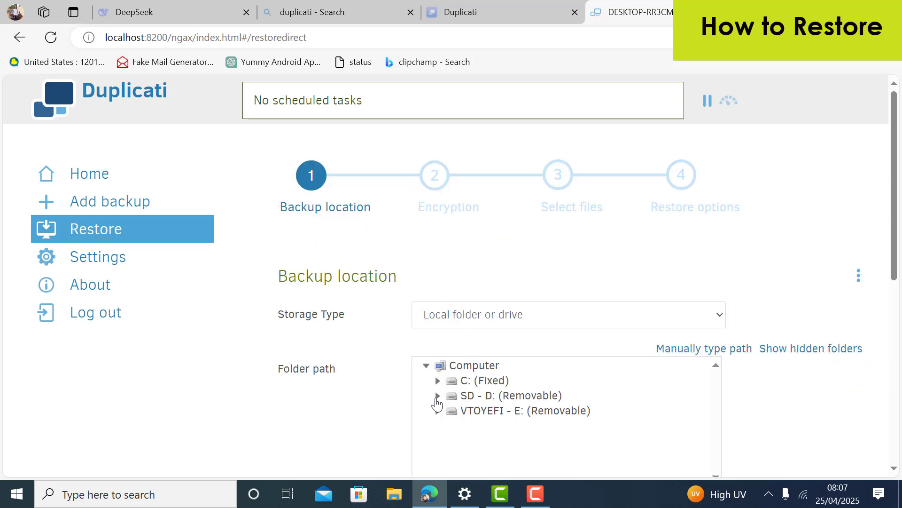
Pick D:\BACKUP as the restore source, verify the connection, and continue
left_click(437, 396)
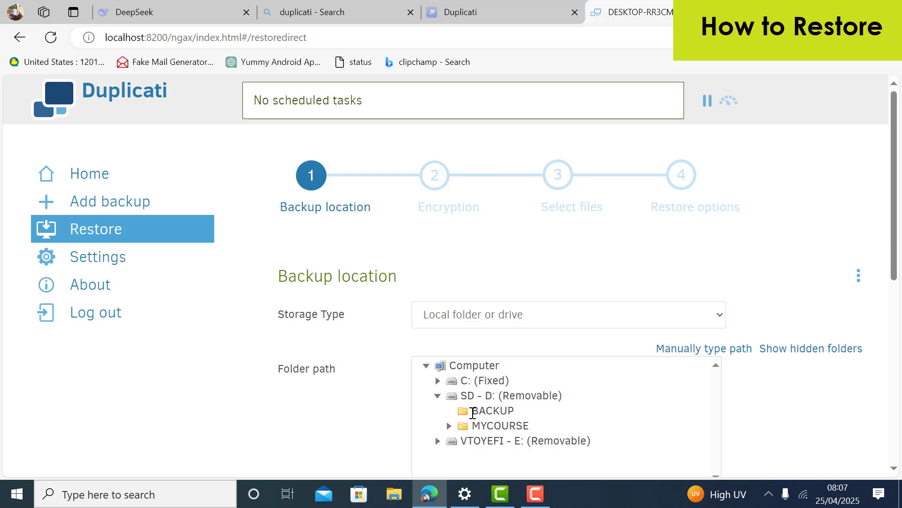
left_click(487, 413)
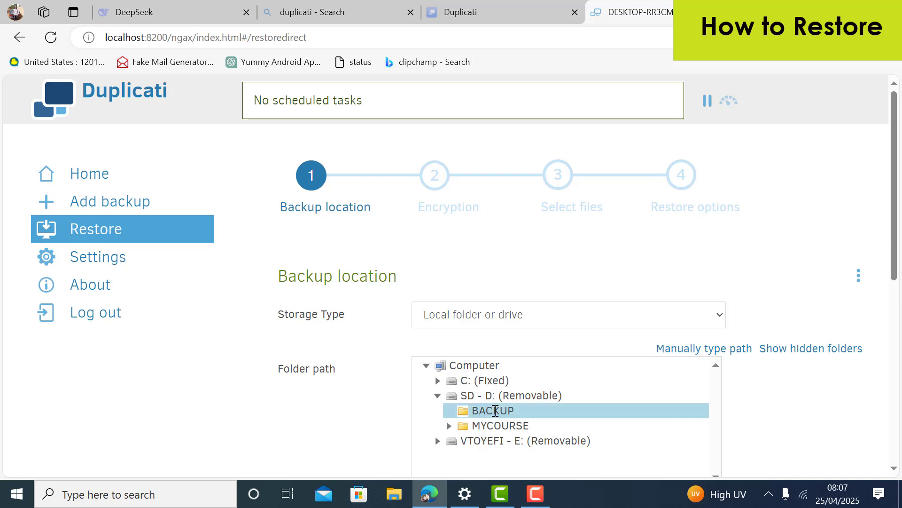
double_click(495, 411)
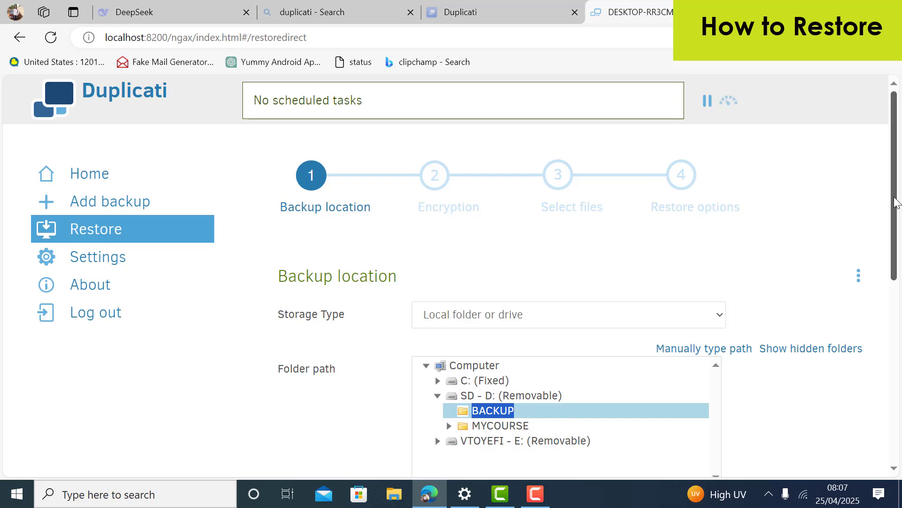
left_click_drag(898, 202, 893, 294)
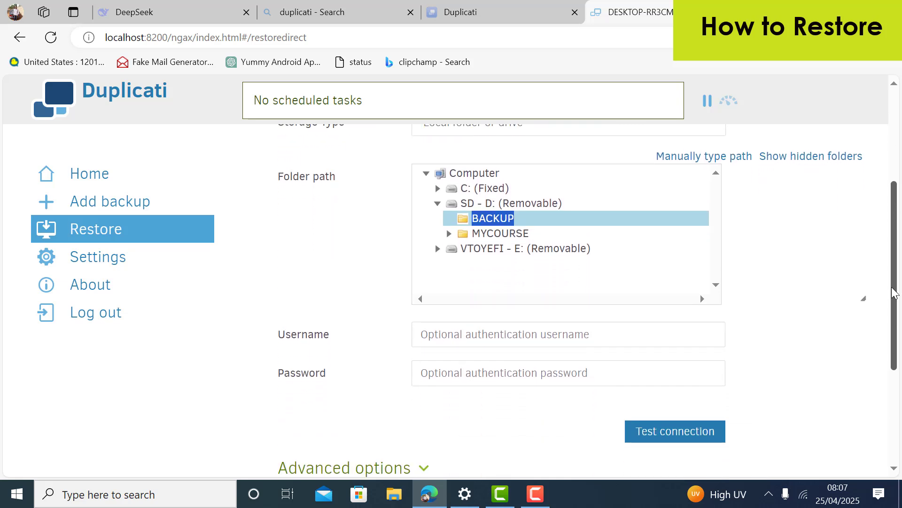
left_click(704, 431)
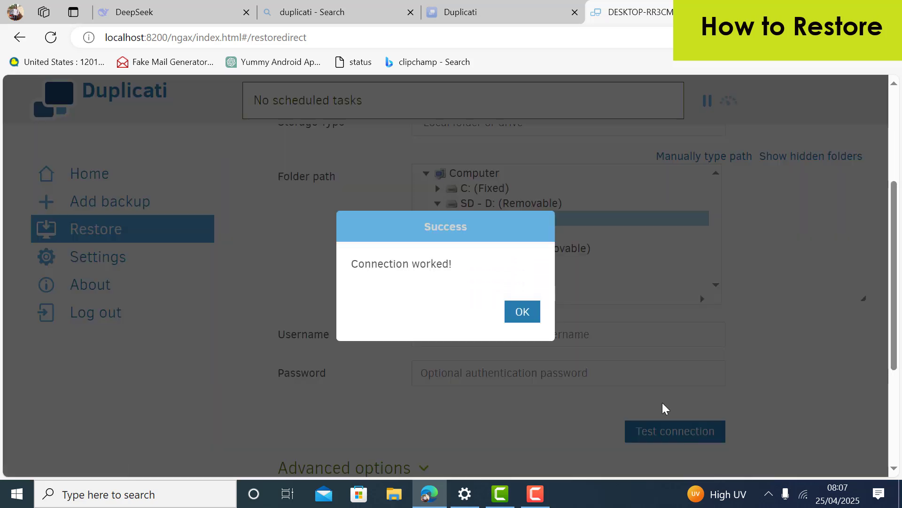
left_click(527, 312)
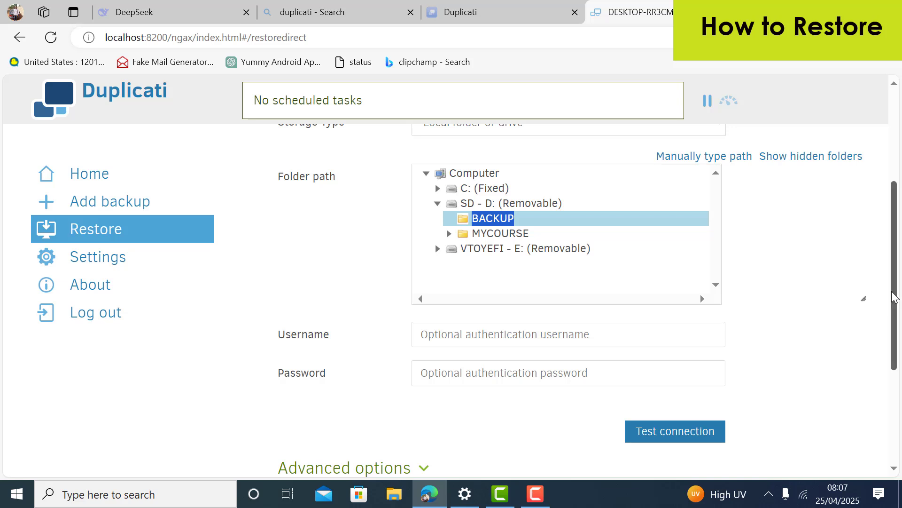
left_click_drag(896, 296, 897, 366)
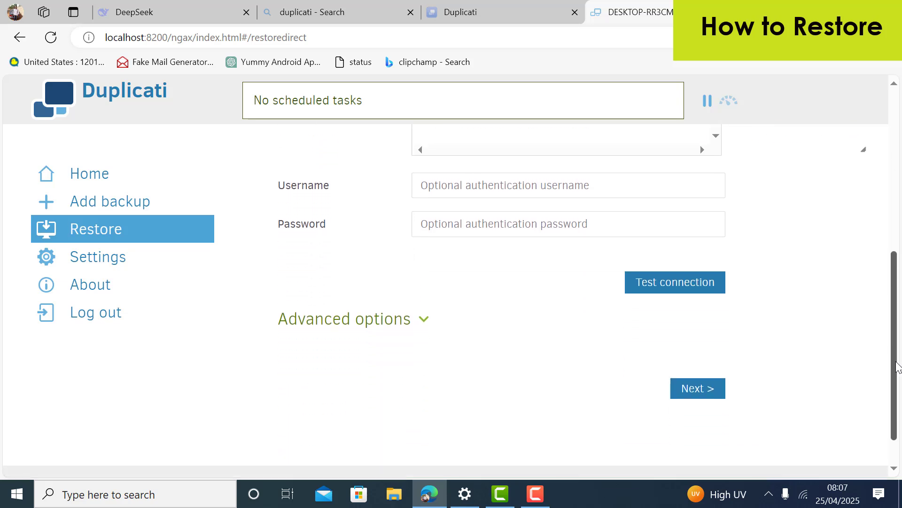
left_click(709, 394)
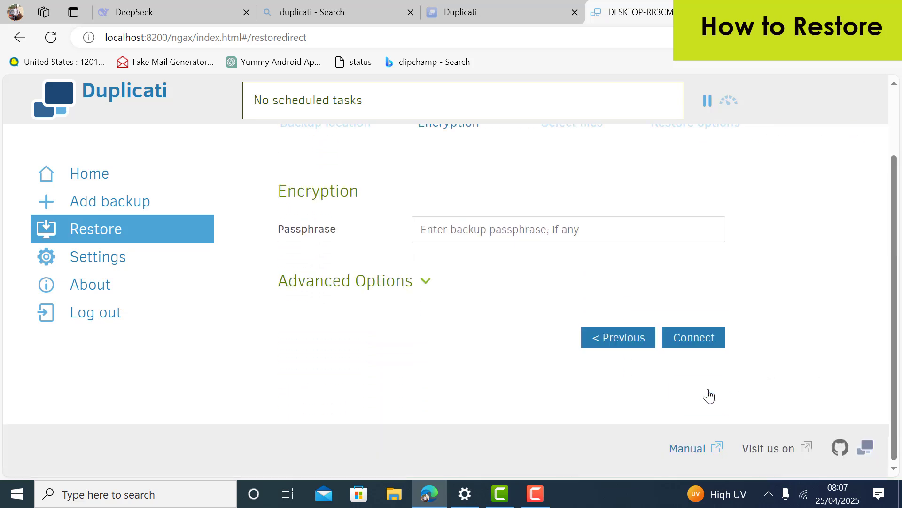
Enter and verify the backup passphrase, connect, and decline saving it in Edge
left_click(588, 232)
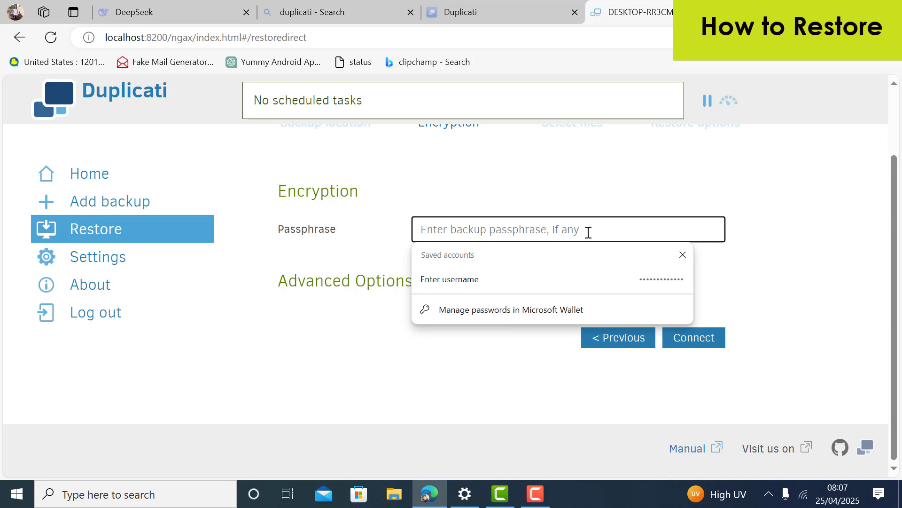
type("12")
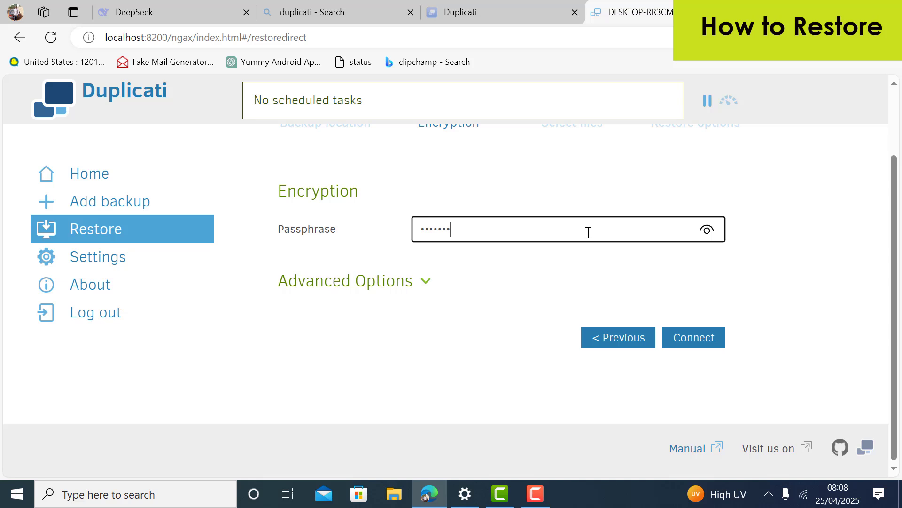
type("3456789")
type("0")
type("1")
left_click(707, 231)
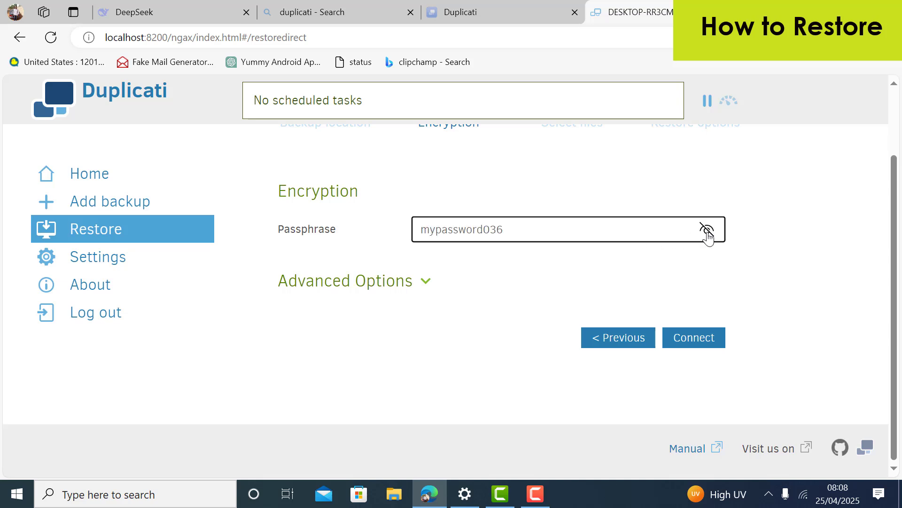
left_click(707, 230)
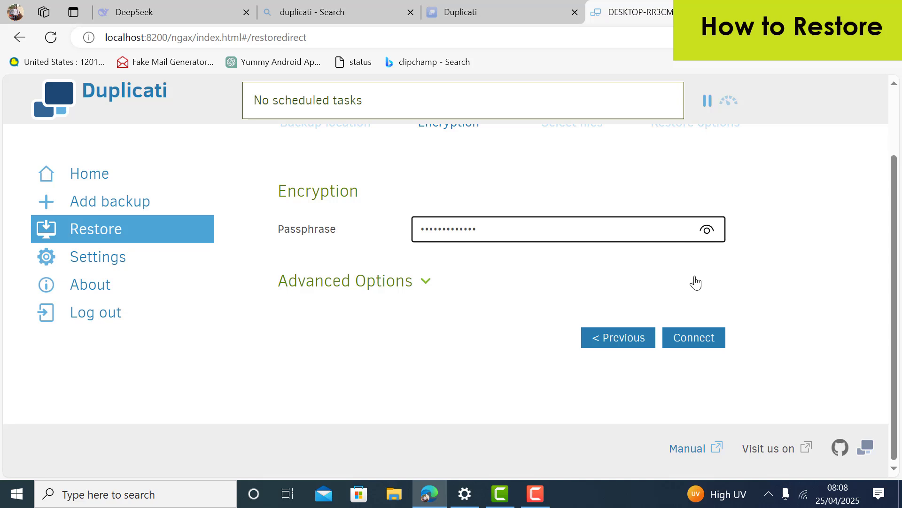
left_click(693, 338)
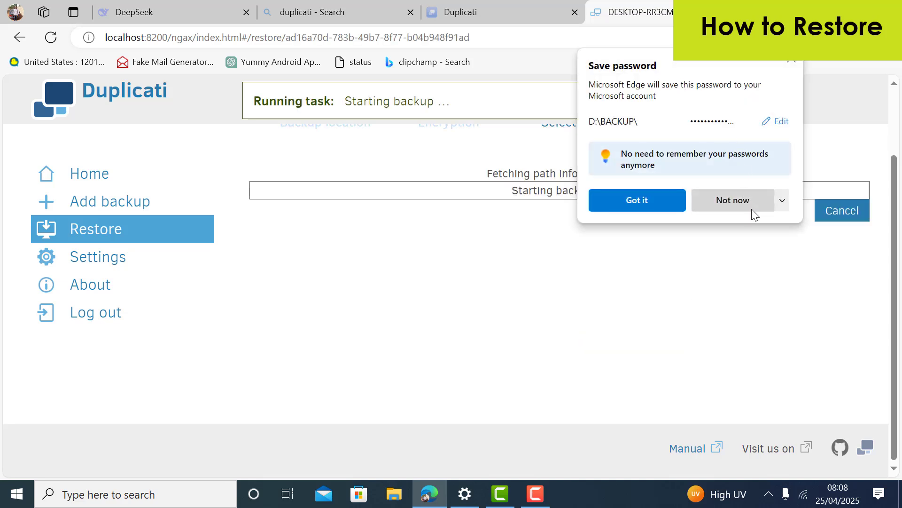
left_click(751, 205)
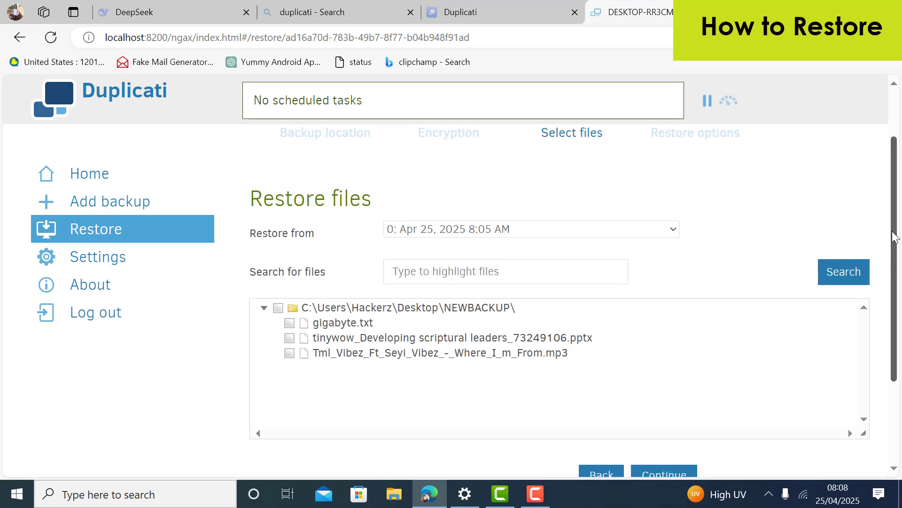
Tick the Desktop\NEWBACKUP folder and expand it to confirm its three files are checked
scroll(893, 248, "down", 2)
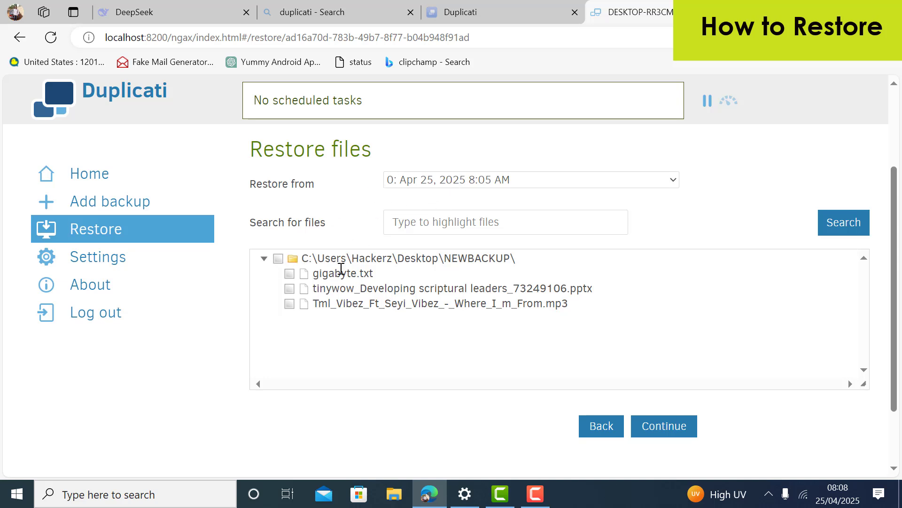
left_click(278, 259)
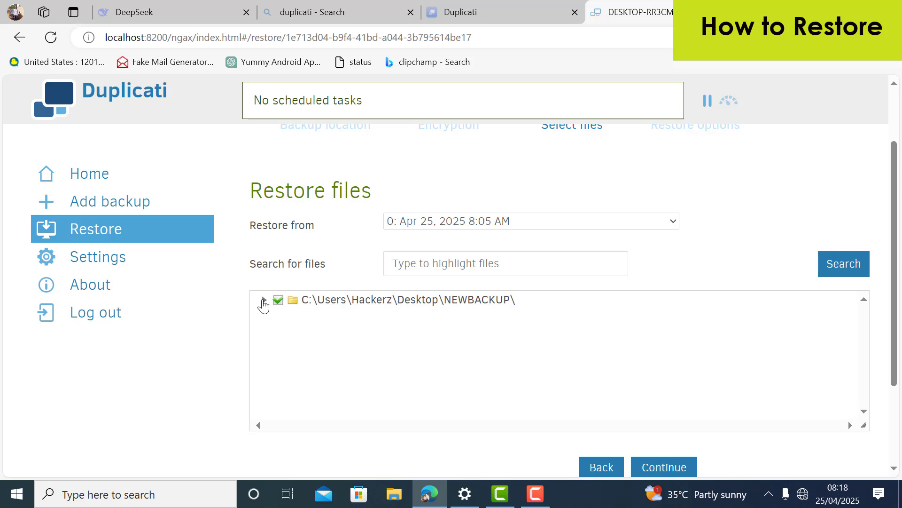
left_click(264, 301)
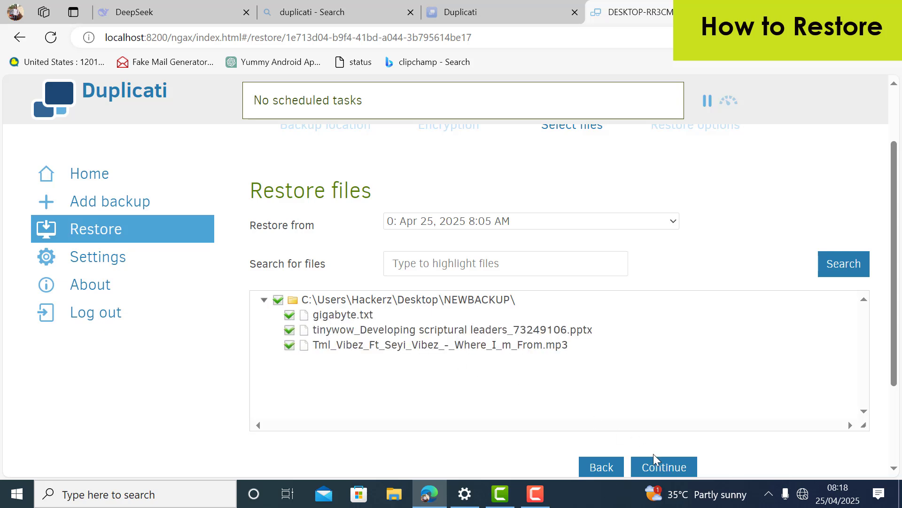
In restore options, pick the Desktop\RESTORE folder as the location, keeping Overwrite for existing files
left_click(664, 467)
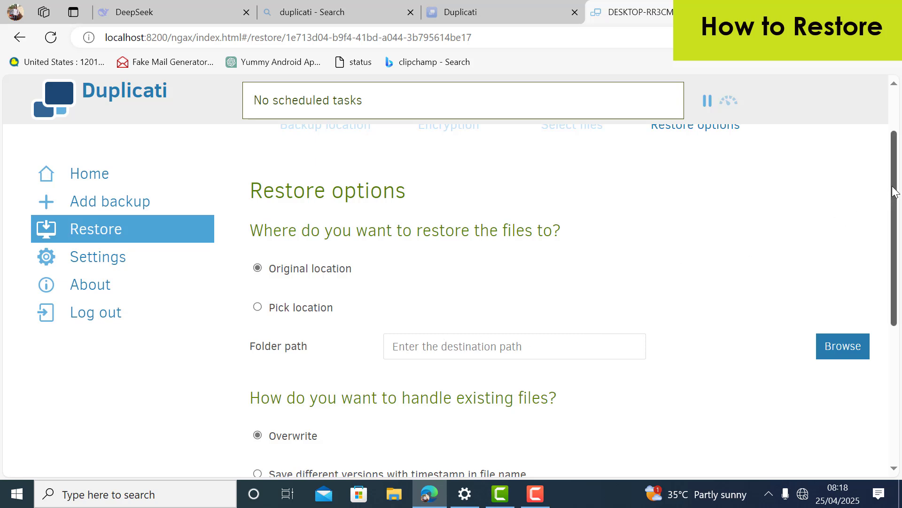
left_click_drag(895, 191, 896, 203)
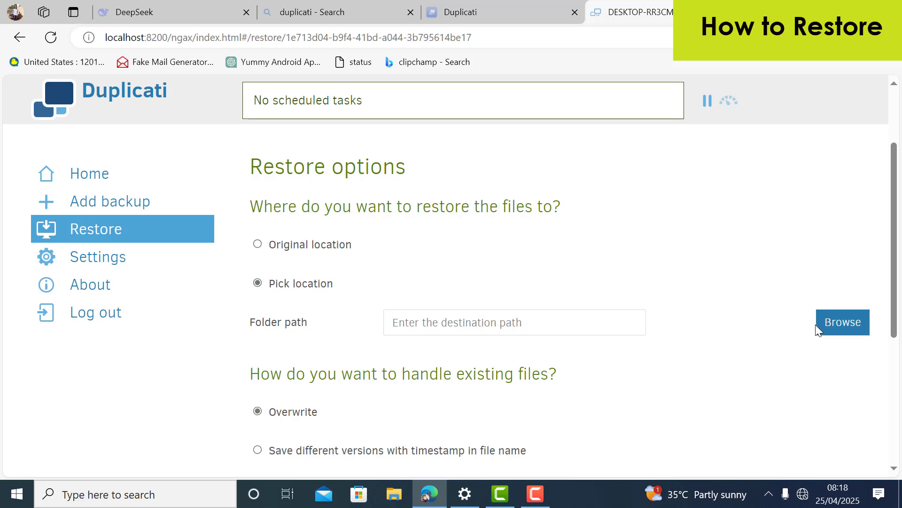
left_click(834, 330)
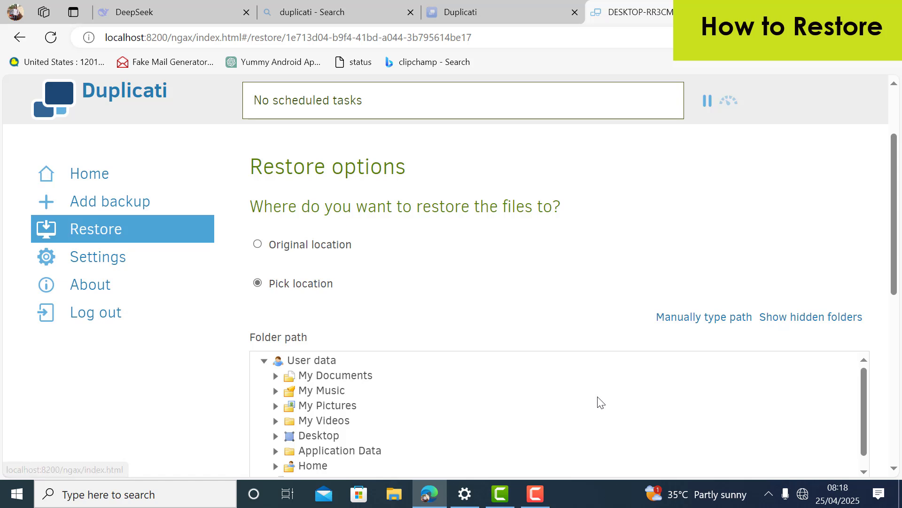
left_click_drag(895, 272, 891, 325)
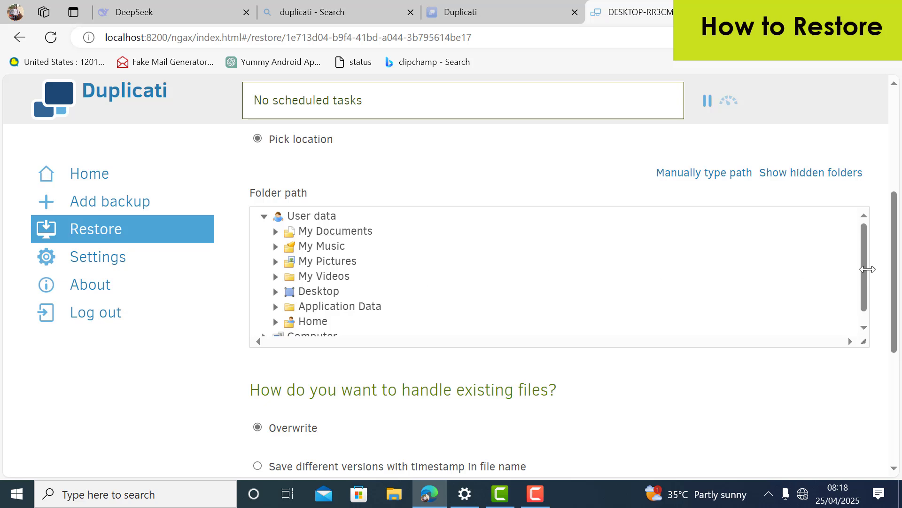
left_click_drag(863, 270, 863, 303)
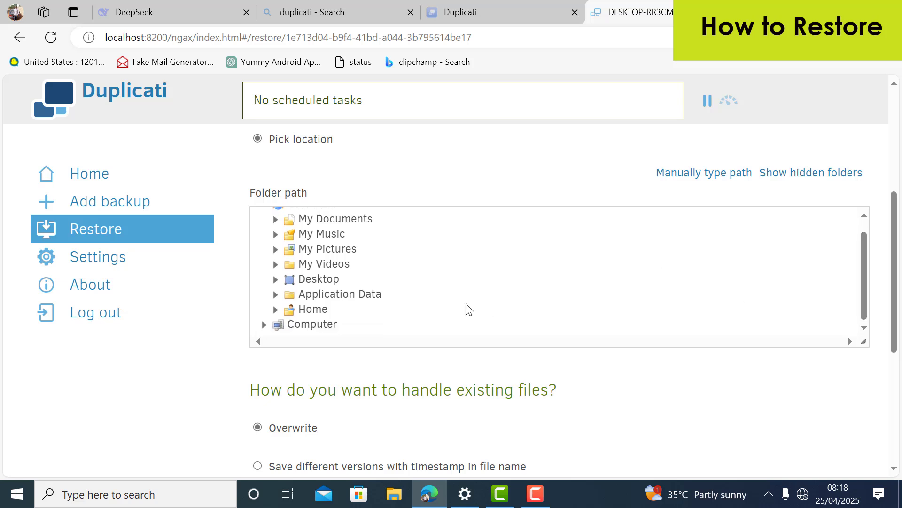
left_click(275, 280)
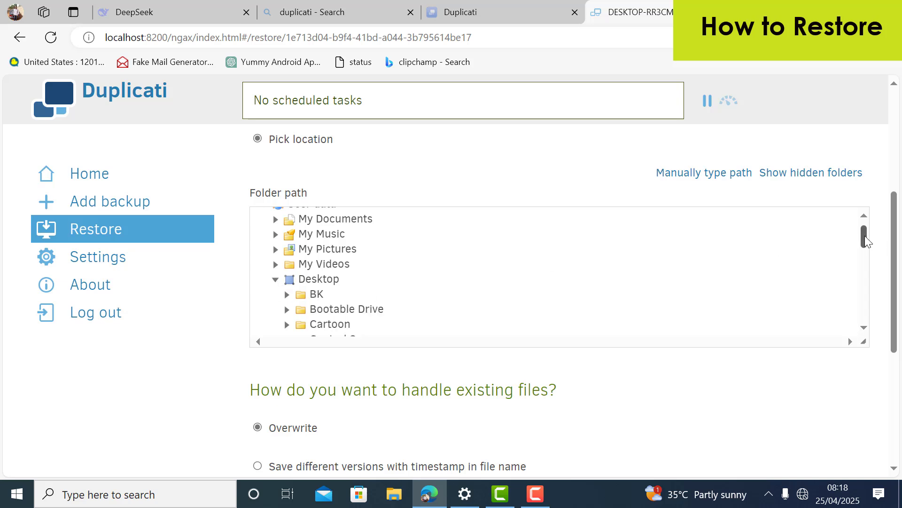
left_click_drag(866, 241, 849, 305)
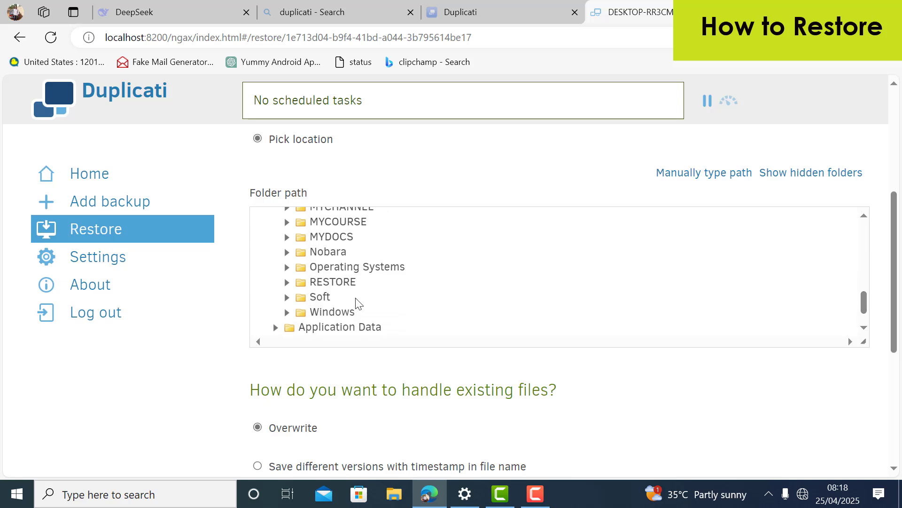
left_click(347, 282)
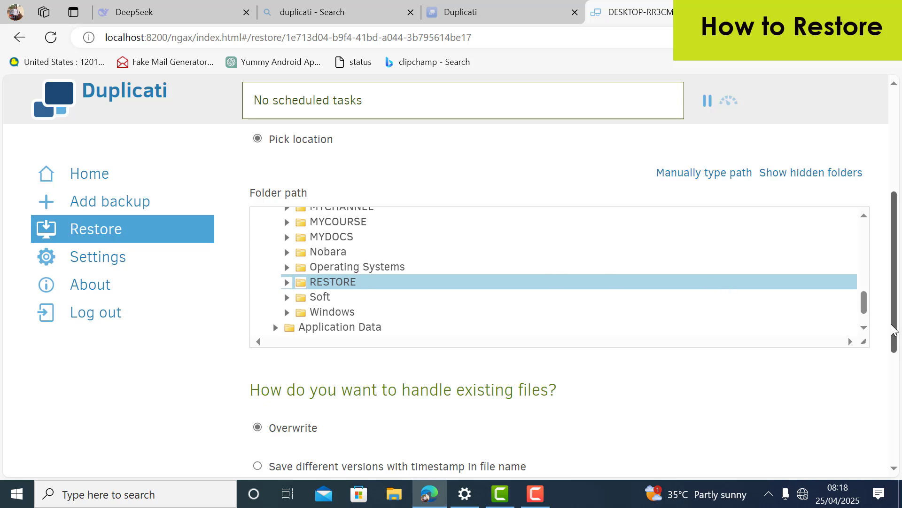
left_click_drag(895, 329, 894, 383)
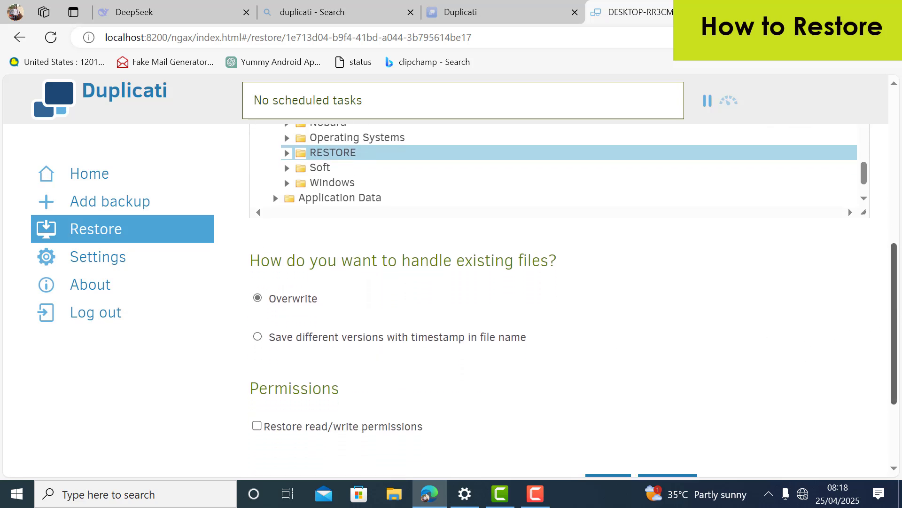
scroll(799, 338, "down", 2)
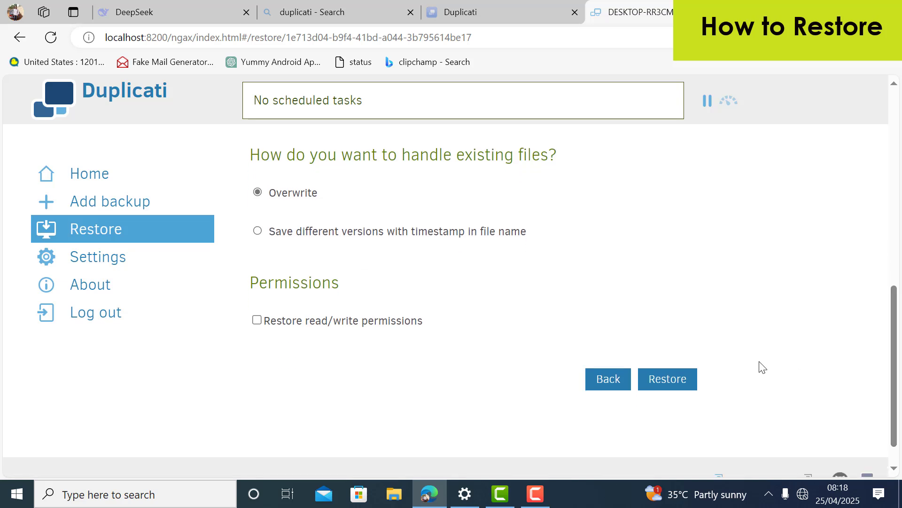
Run the restore, dismiss the success message, and minimize Edge to show the desktop
left_click(691, 378)
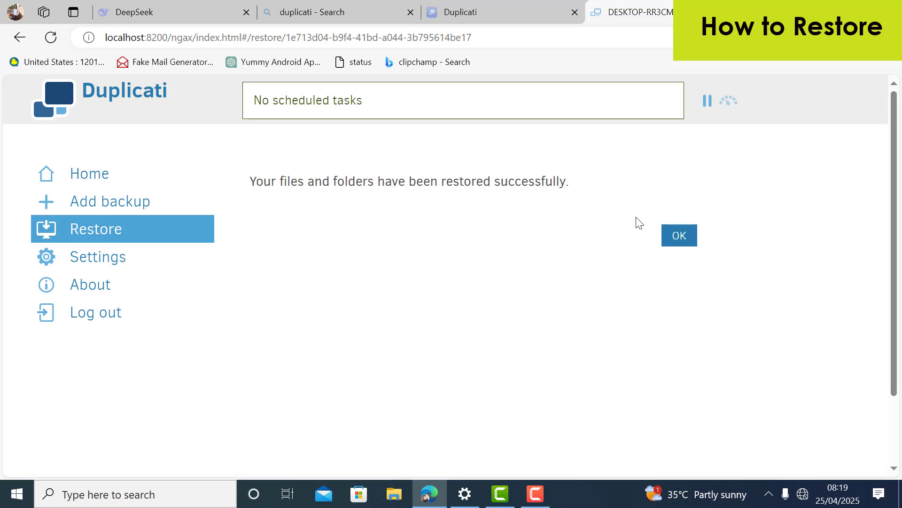
left_click(683, 241)
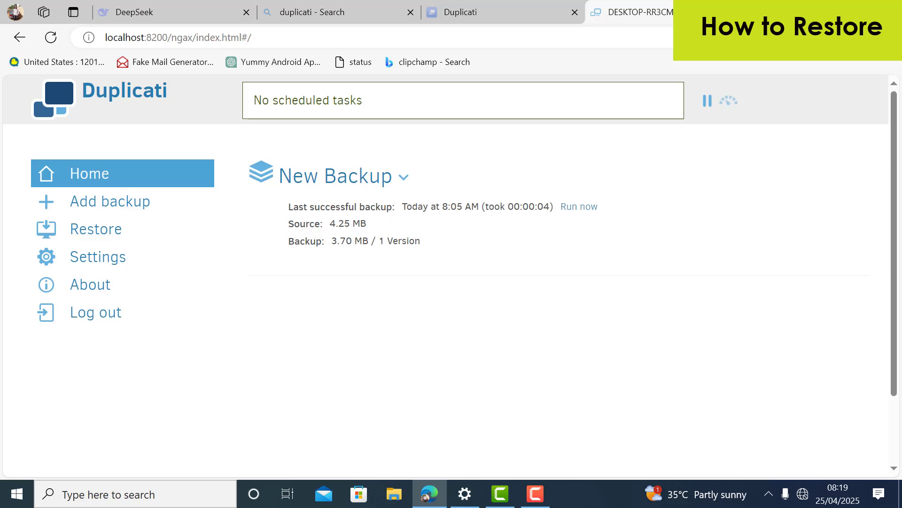
left_click(846, 10)
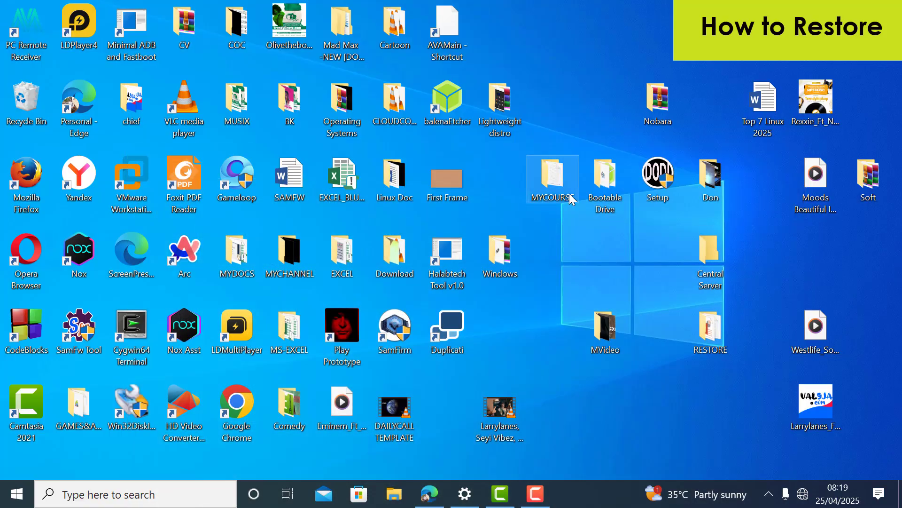
double_click(701, 329)
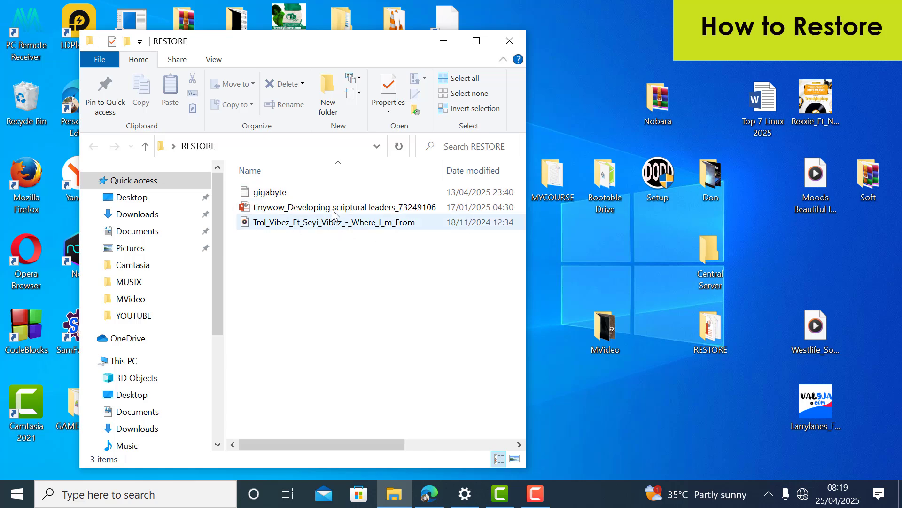
left_click(502, 43)
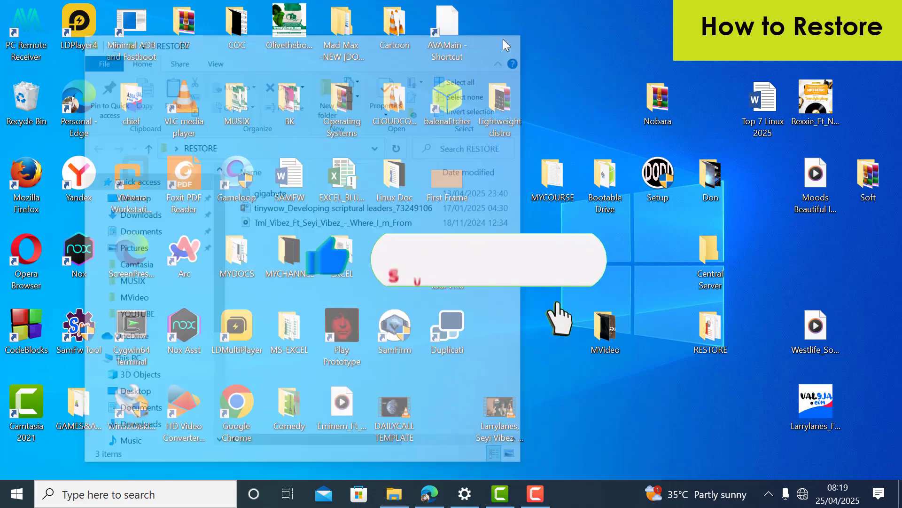